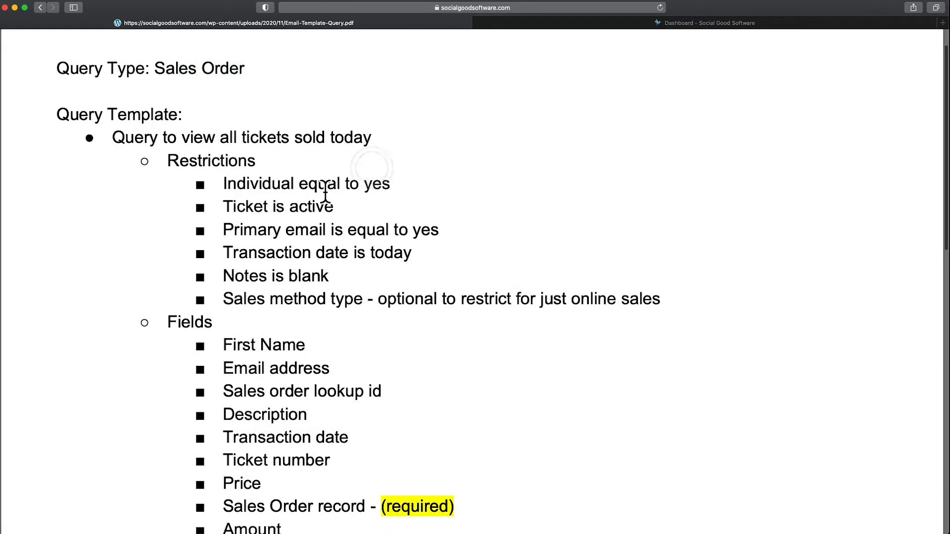
- Review the query template PDF's restrictions, output fields, suppress-duplicates option and query example for tickets sold today
left_click_drag(240, 183, 392, 230)
left_click_drag(237, 253, 418, 259)
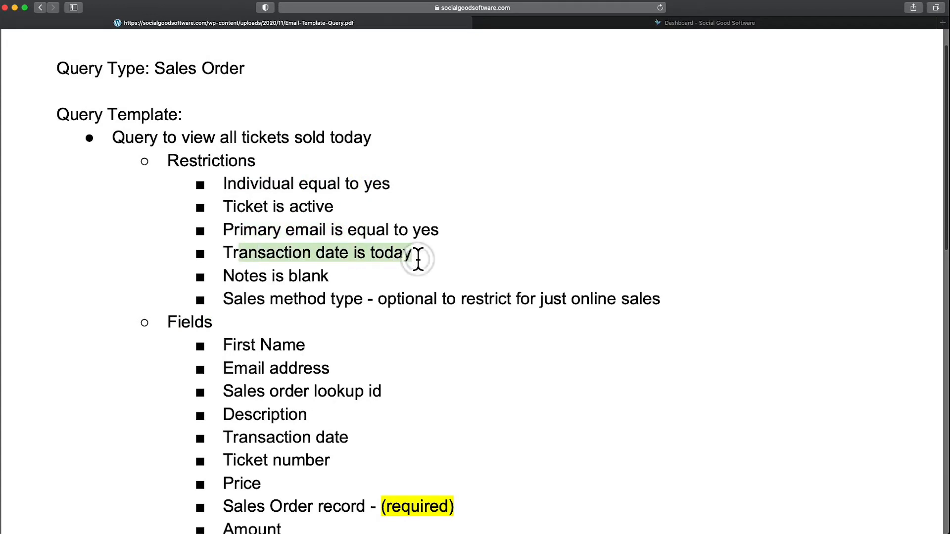
left_click_drag(244, 277, 664, 297)
scroll(433, 313, "down", 4)
left_click_drag(183, 159, 221, 173)
left_click(290, 346)
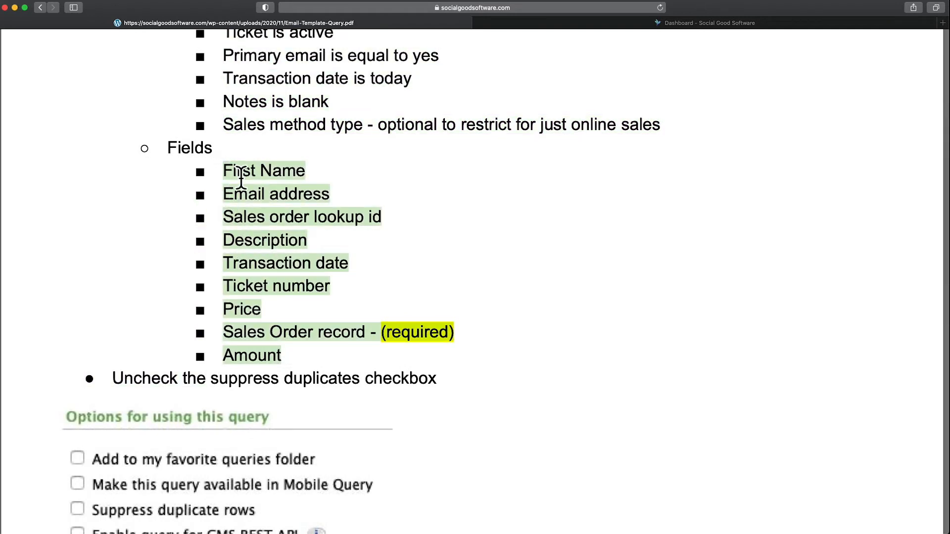
left_click(292, 218)
double_click(233, 311)
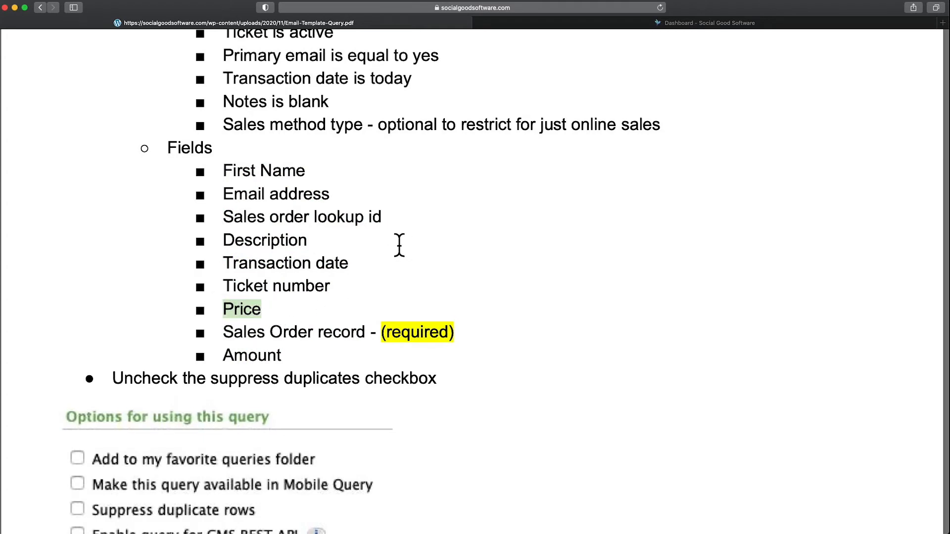
scroll(396, 243, "down", 10)
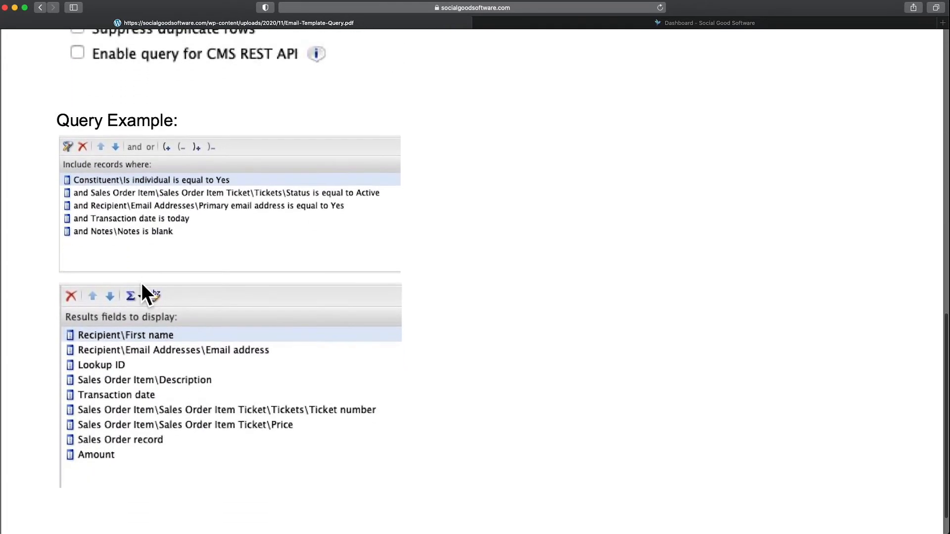
scroll(292, 352, "down", 2)
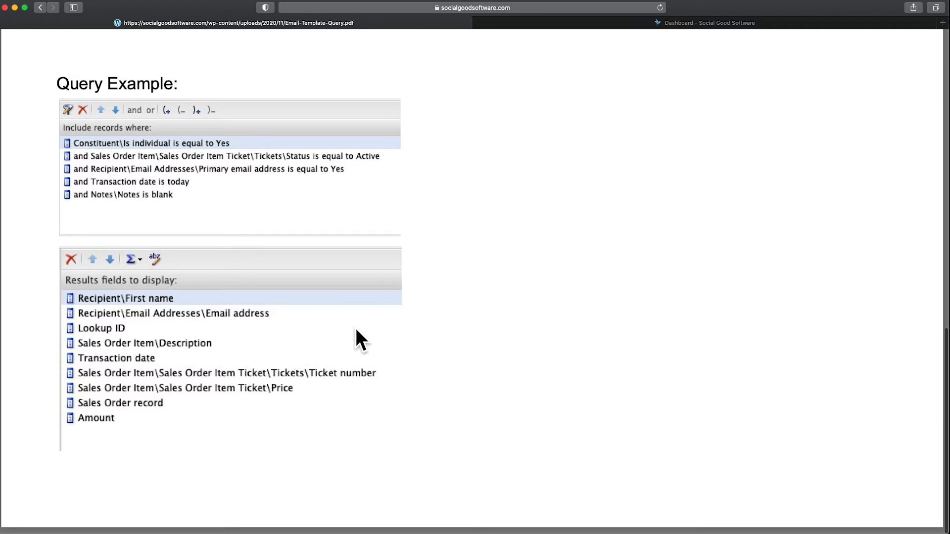
- Return to the google-sheets PDF and review its Demo slide up to Step #3, creating the data bridge
key("super+[")
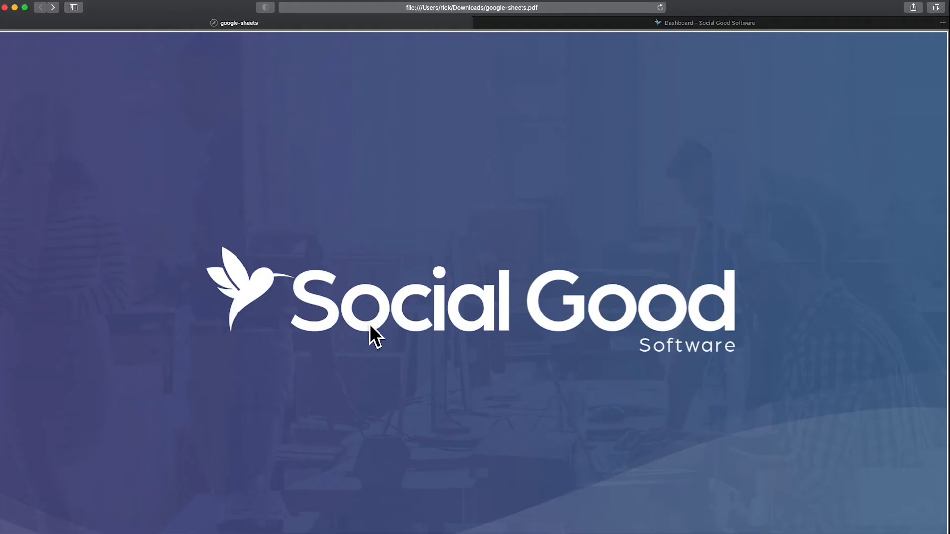
scroll(371, 321, "down", 20)
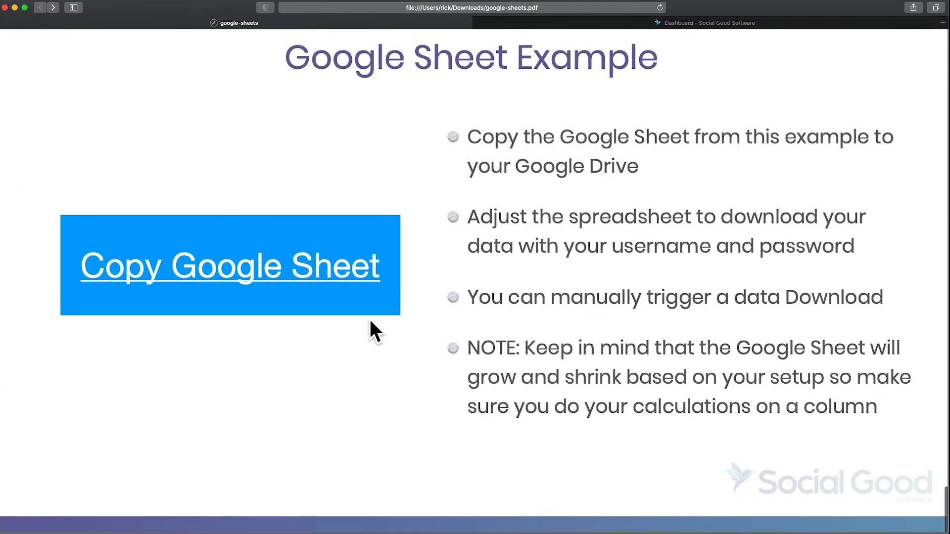
scroll(370, 319, "up", 6)
scroll(370, 319, "up", 20)
scroll(370, 319, "down", 12)
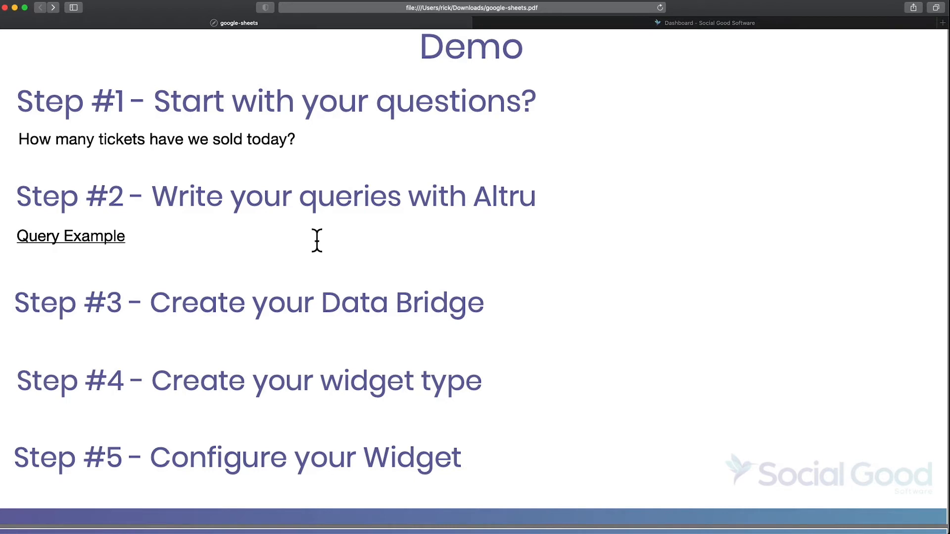
left_click_drag(482, 304, 144, 317)
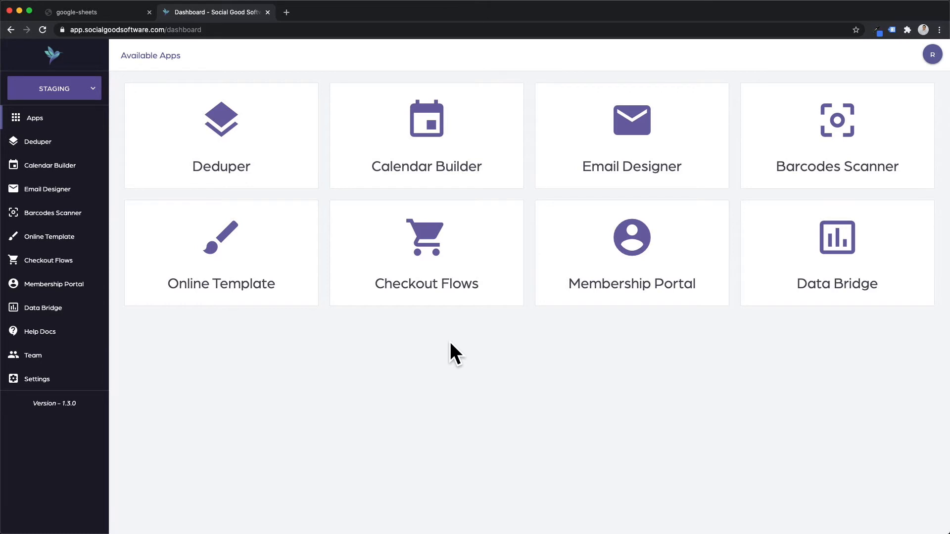
- Start a new data bridge in the Data Bridge app and name it Tickets Sold Today
left_click(838, 239)
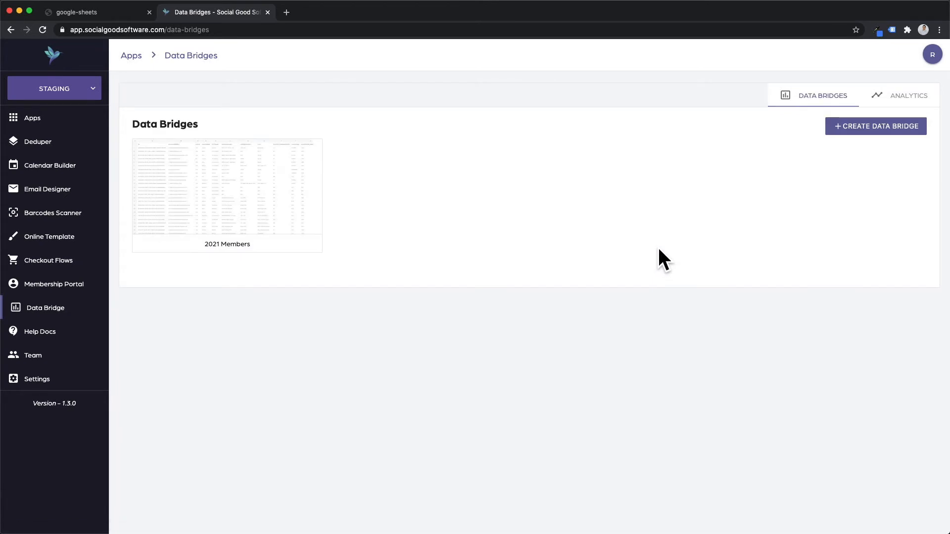
left_click(879, 129)
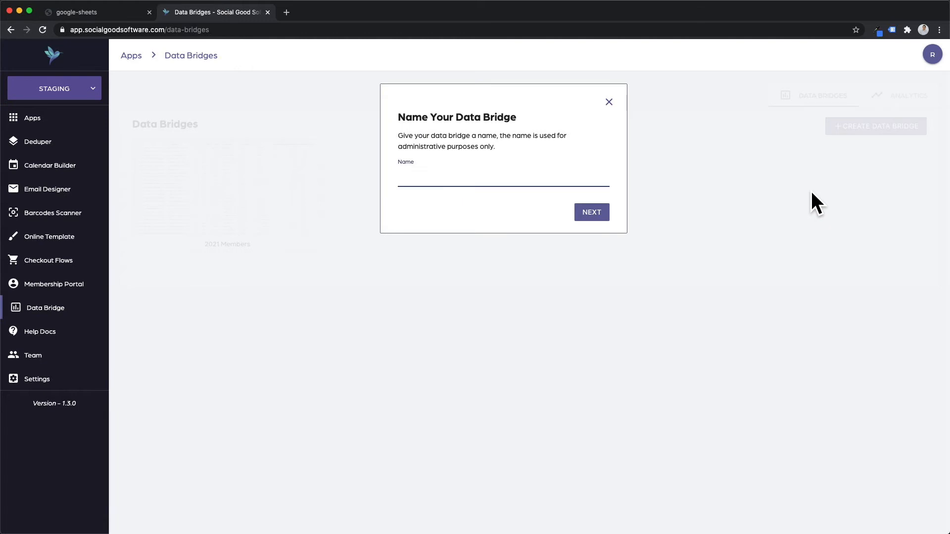
type("Ticket")
key("Down")
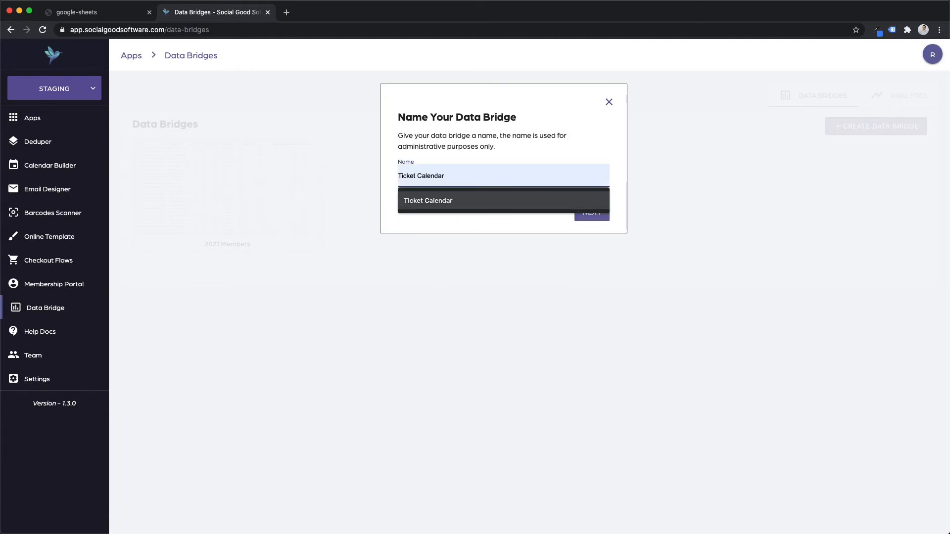
key("BackSpace")
key("BackSpace")
key("BackSpace")
key("BackSpace")
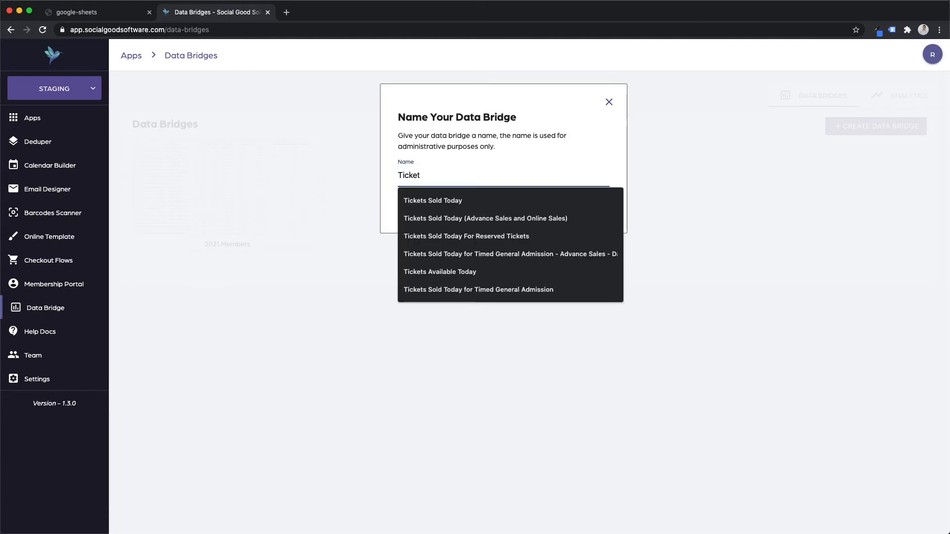
left_click(429, 199)
left_click(575, 211)
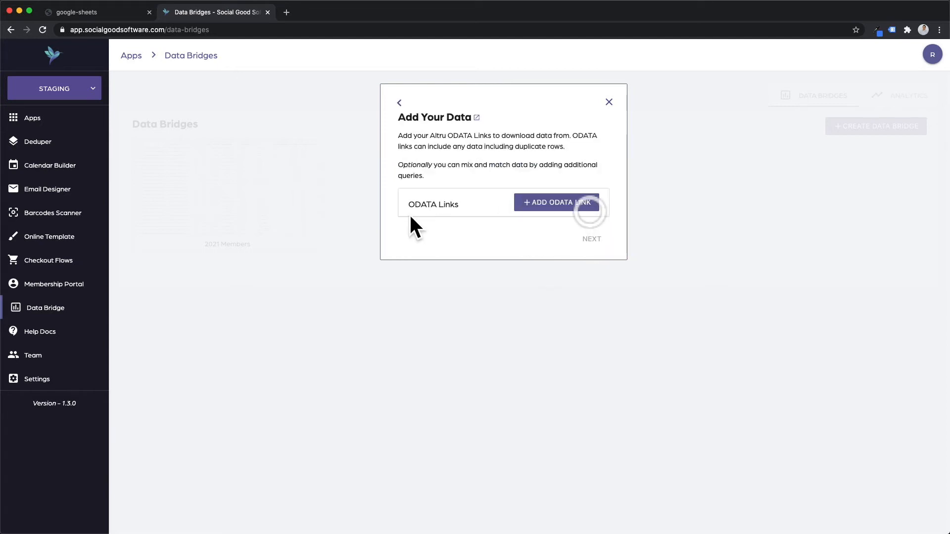
- Add the copied Altru ODATA link for the tickets sold query as the data bridge's only data source
left_click(550, 207)
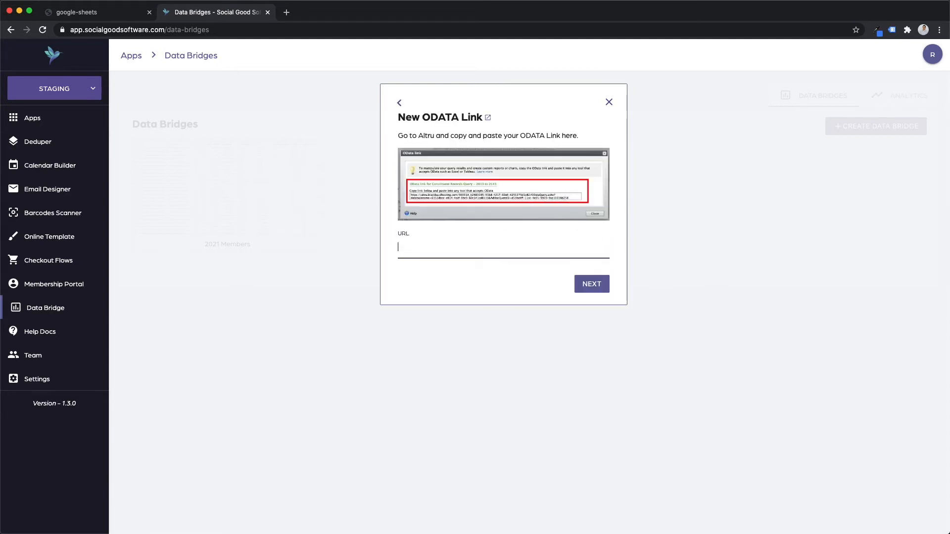
key("super+Tab")
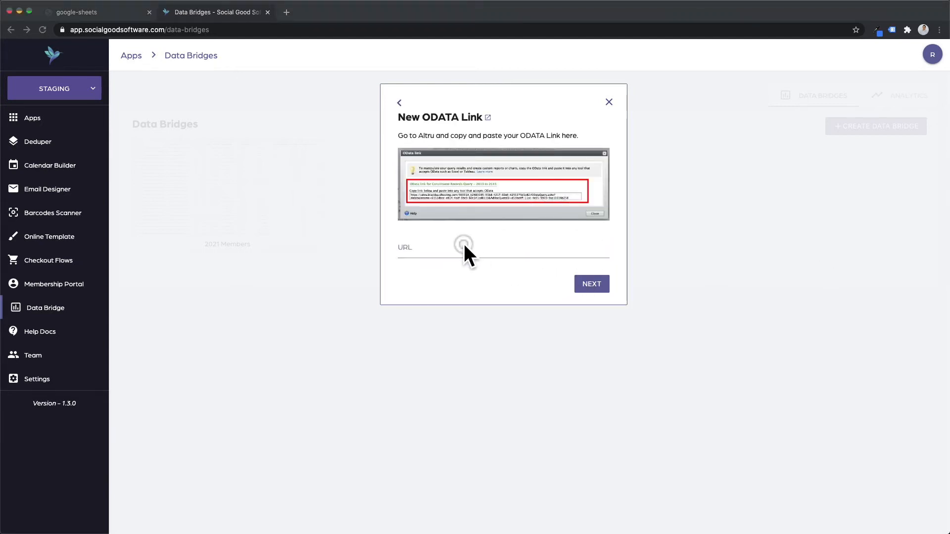
left_click(464, 243)
key("super+v")
left_click(588, 287)
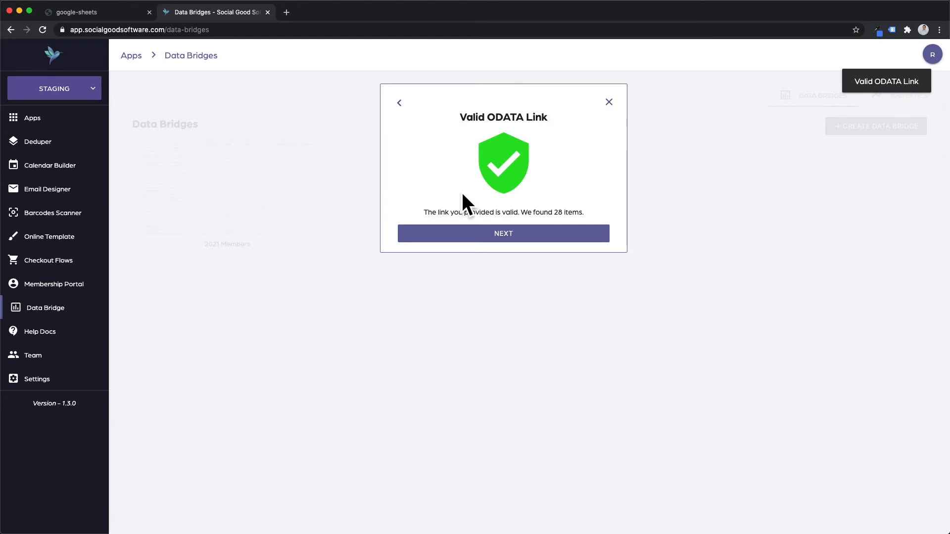
left_click(489, 240)
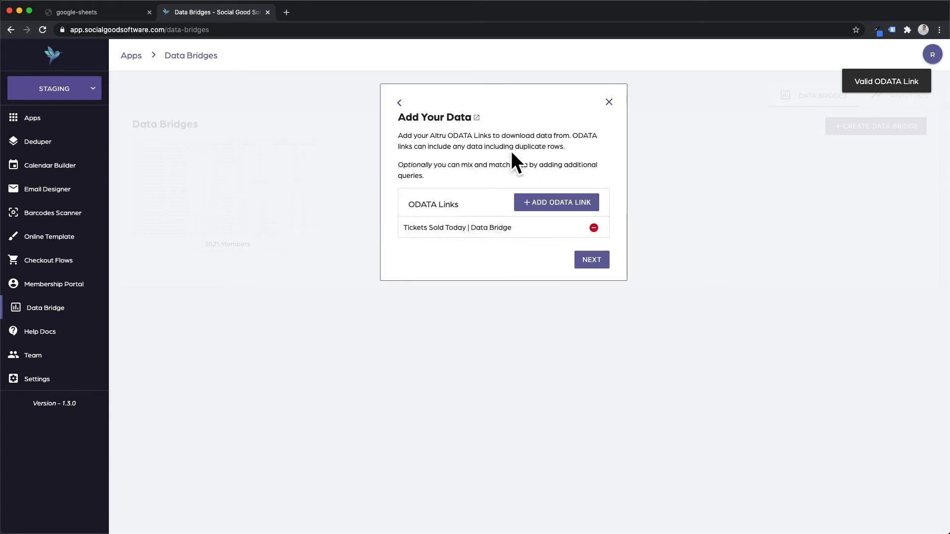
left_click(596, 263)
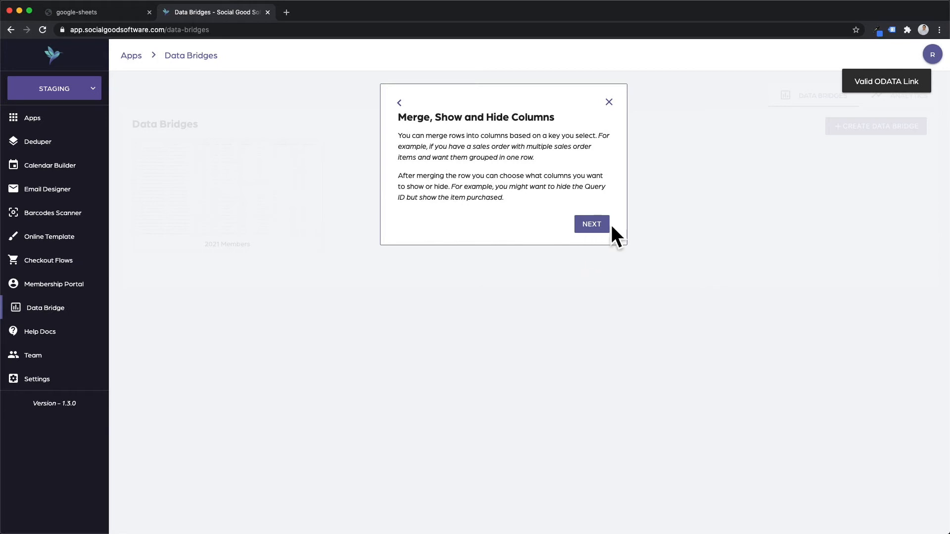
- Keep the merging key at N/A and leave all merging columns disabled
left_click(596, 227)
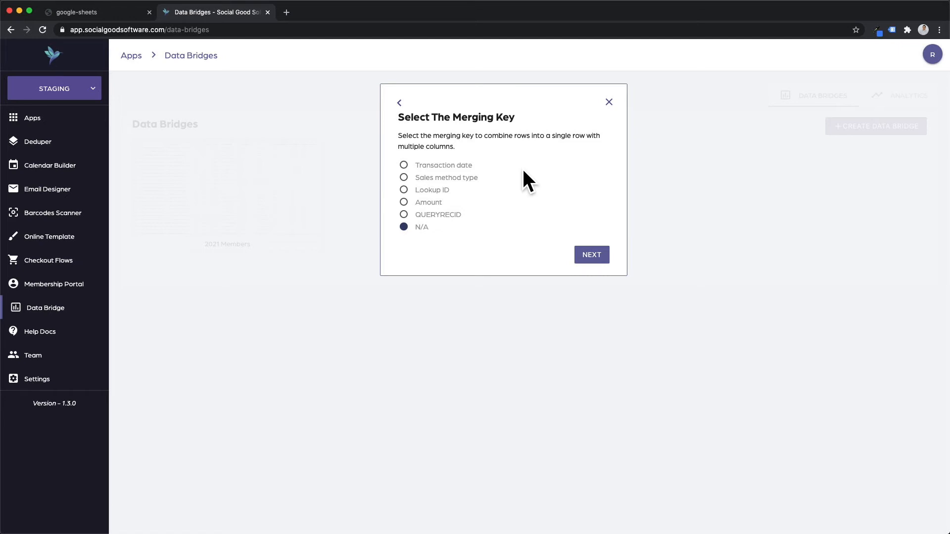
left_click(589, 257)
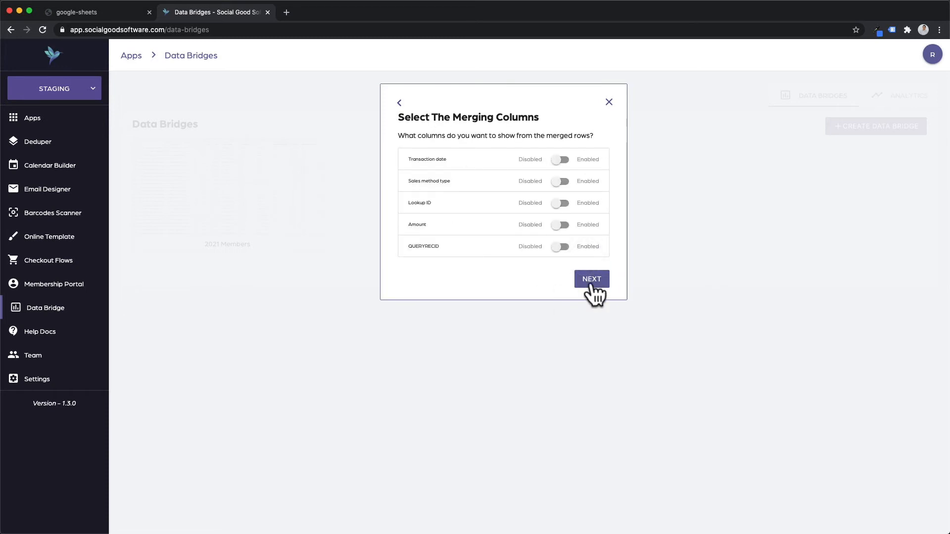
left_click(590, 282)
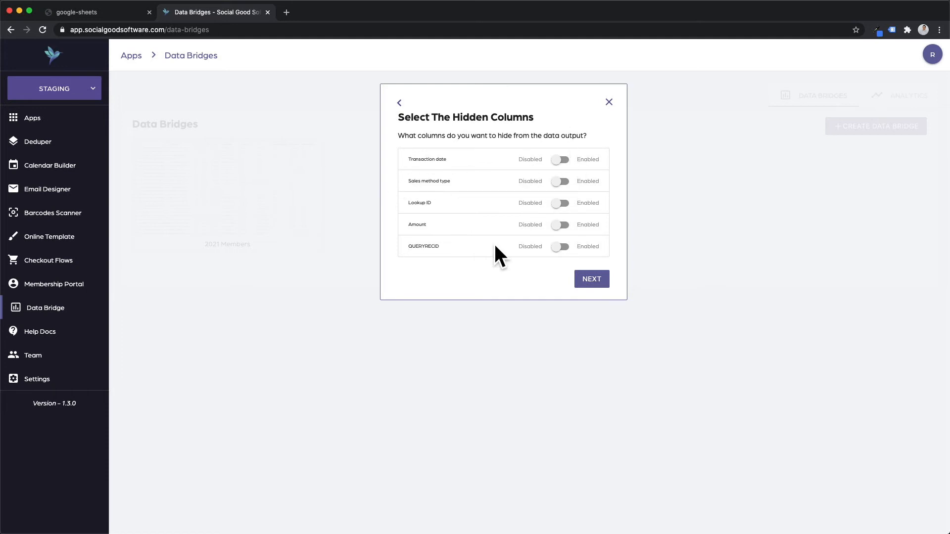
- Hide the QUERYRECID column from the data output and save the data bridge
double_click(423, 246)
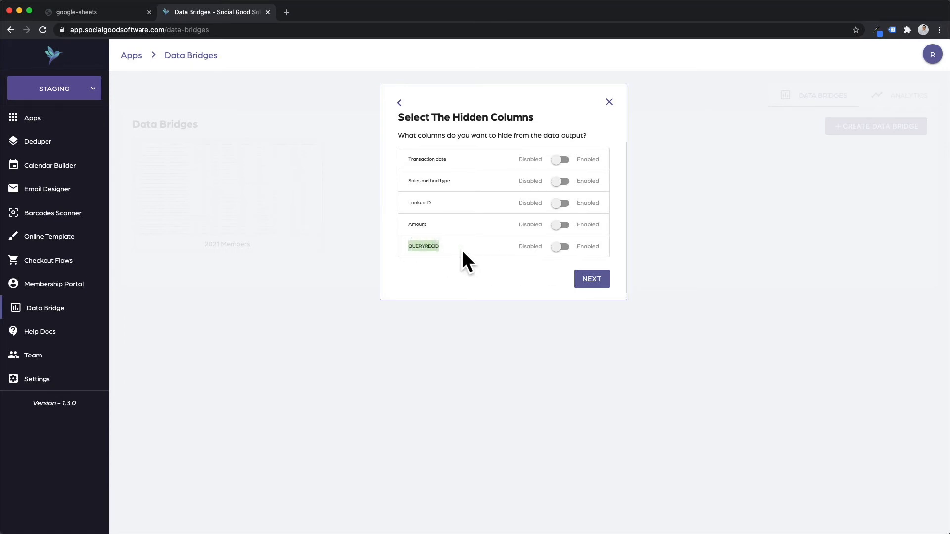
left_click(558, 247)
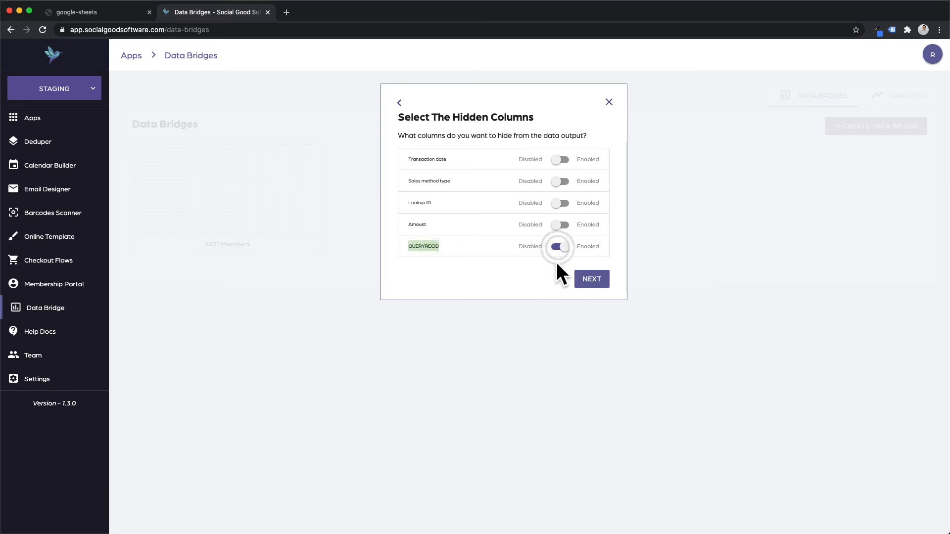
left_click(596, 281)
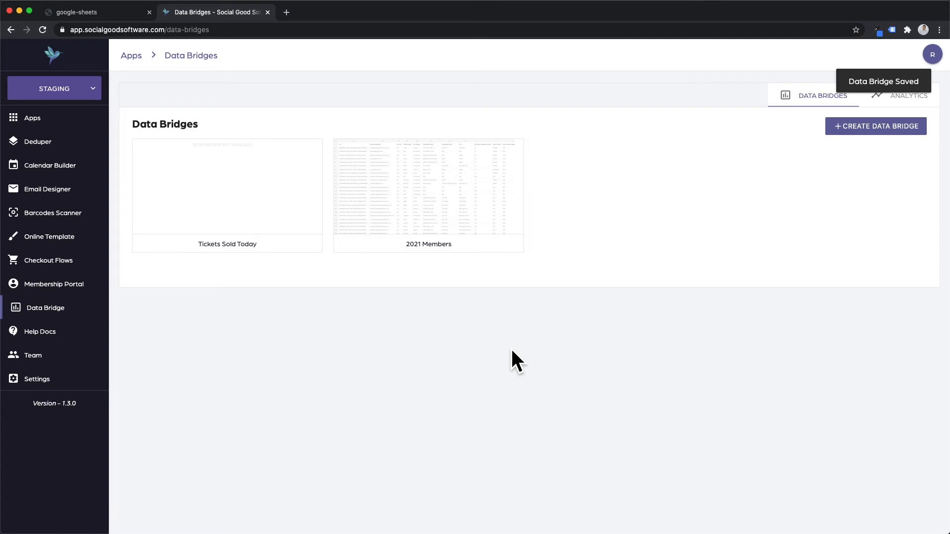
- Open the Tickets Sold Today data bridge and examine its data preview, including transaction date, sales method, lookup ID and amount
left_click(232, 182)
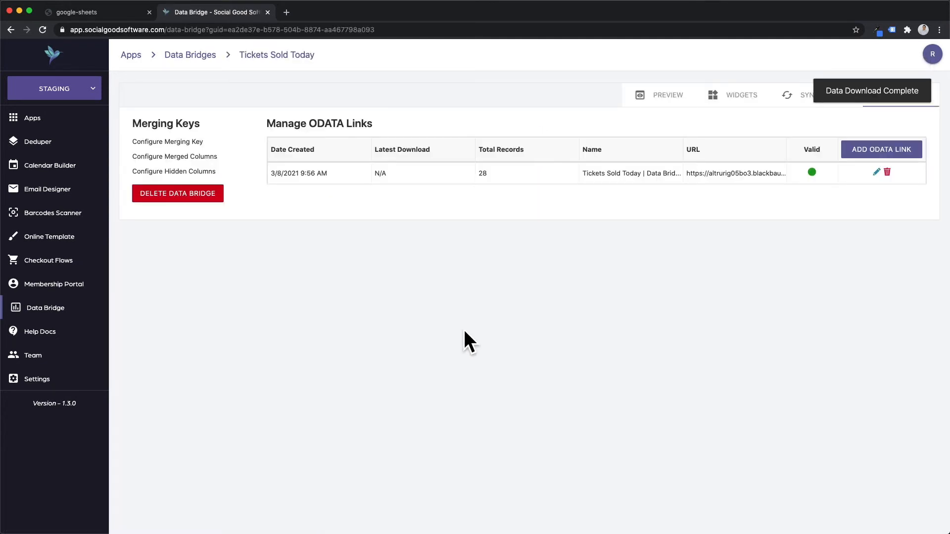
left_click(656, 96)
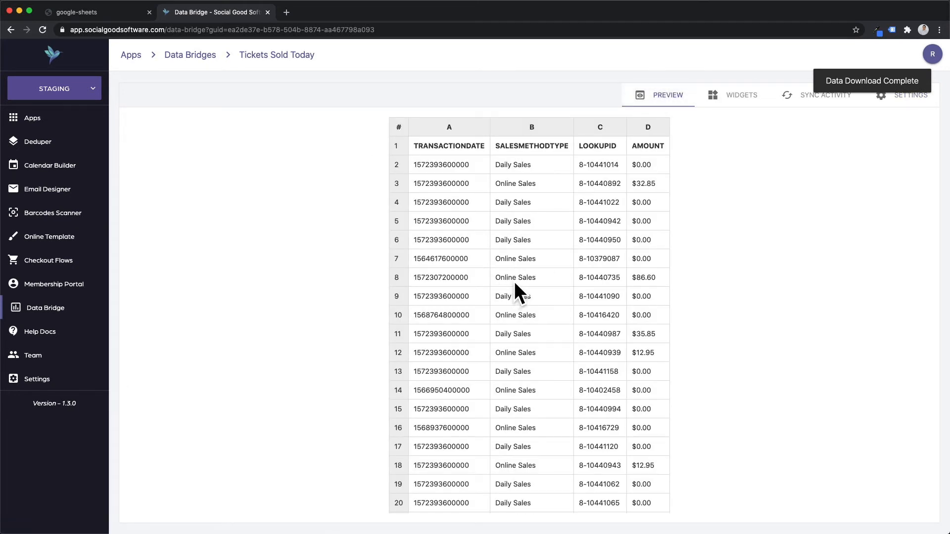
scroll(515, 281, "down", 5)
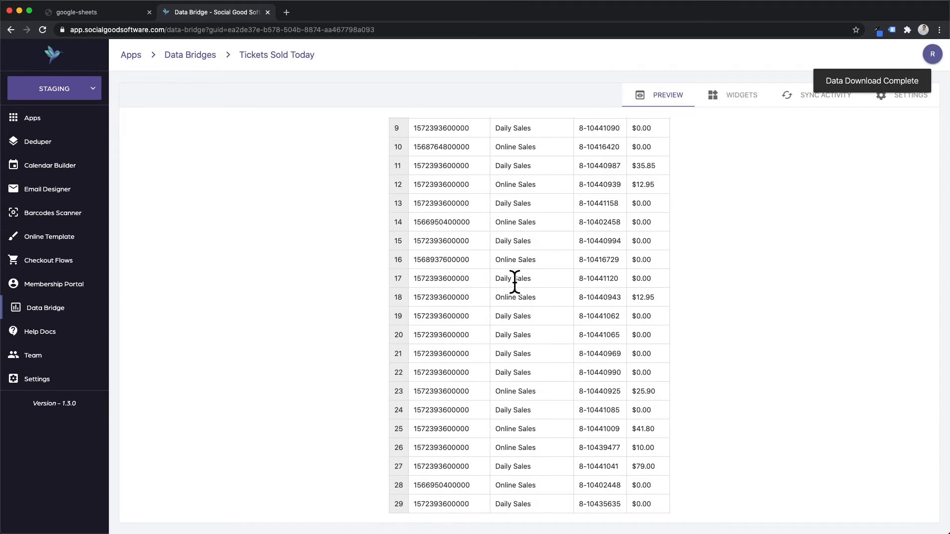
scroll(515, 281, "up", 5)
left_click(432, 167)
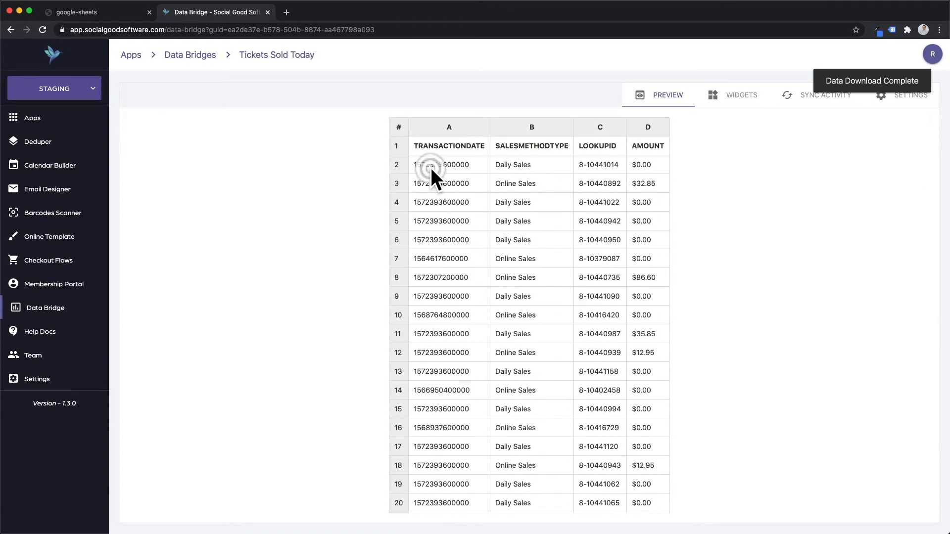
double_click(431, 166)
left_click(502, 168)
double_click(597, 166)
left_click(647, 166)
double_click(646, 166)
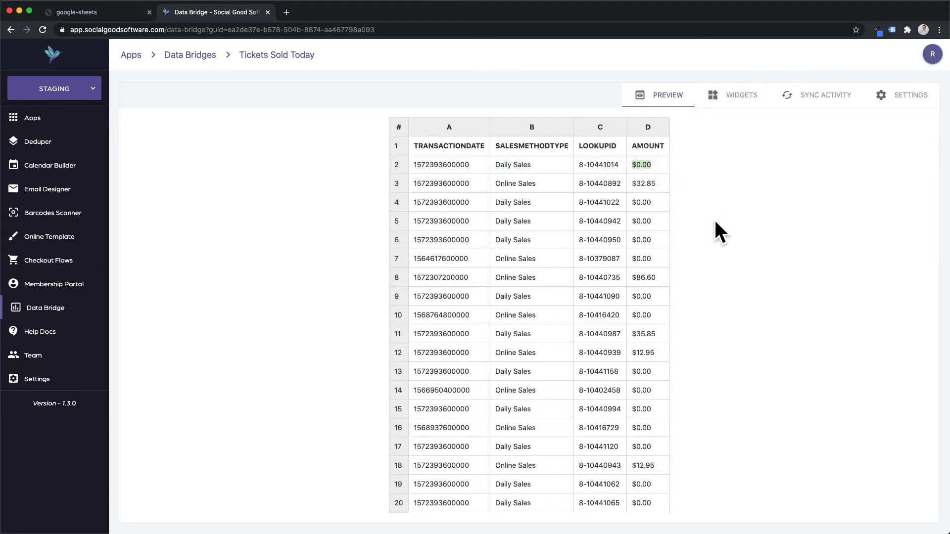
scroll(656, 236, "down", 5)
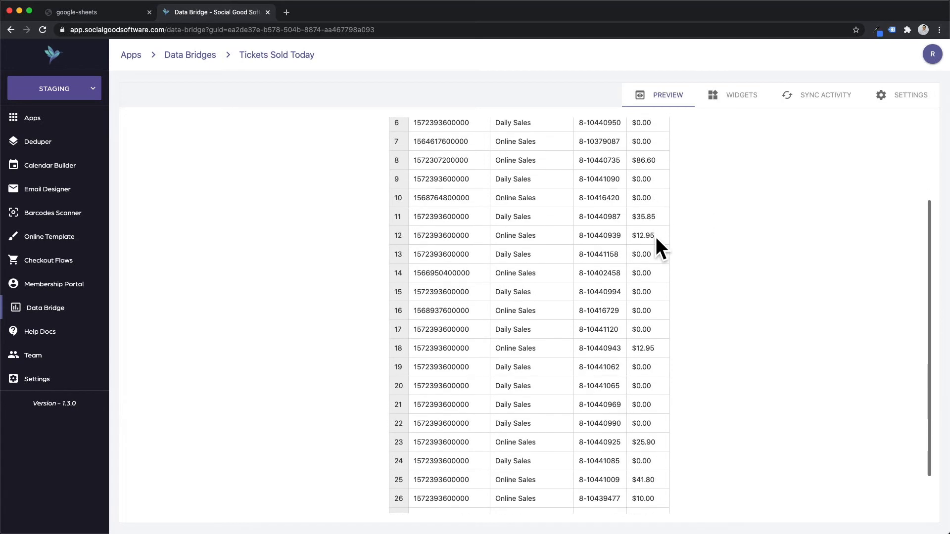
scroll(655, 237, "up", 5)
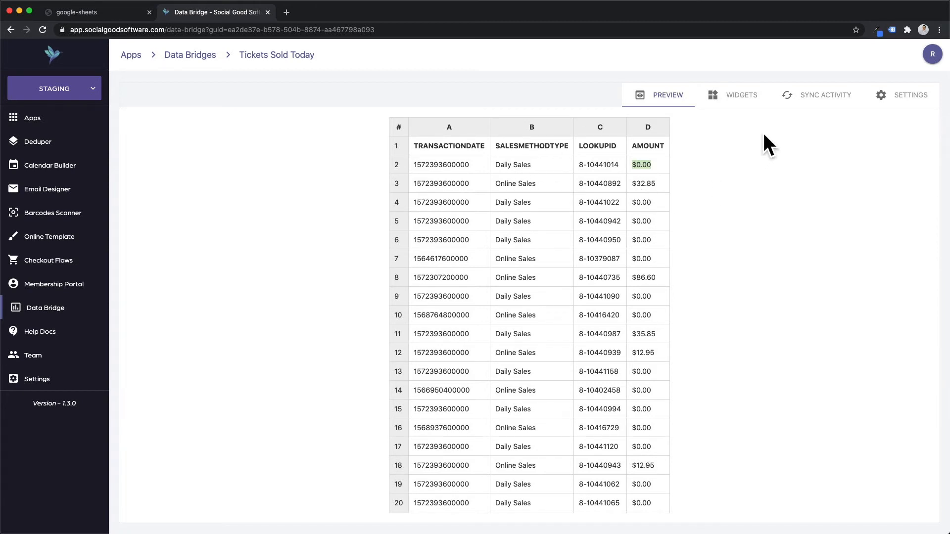
- Review Steps #1 to #4 on the google-sheets PDF's Demo slide, and return to the data bridge preview
left_click(119, 12)
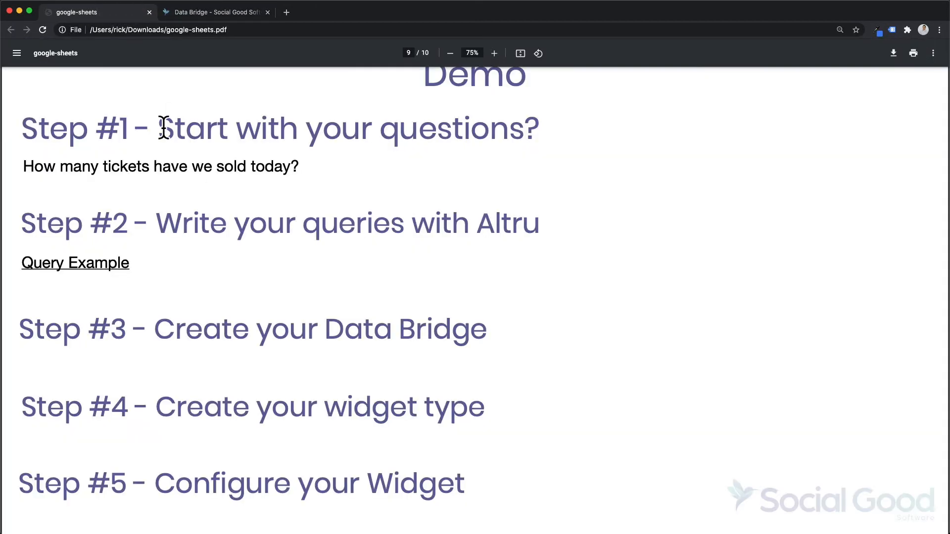
left_click_drag(24, 127, 557, 147)
scroll(553, 145, "down", 1)
left_click_drag(21, 195, 608, 186)
left_click_drag(19, 304, 558, 312)
scroll(250, 357, "down", 3)
scroll(95, 354, "up", 3)
left_click_drag(22, 376, 536, 377)
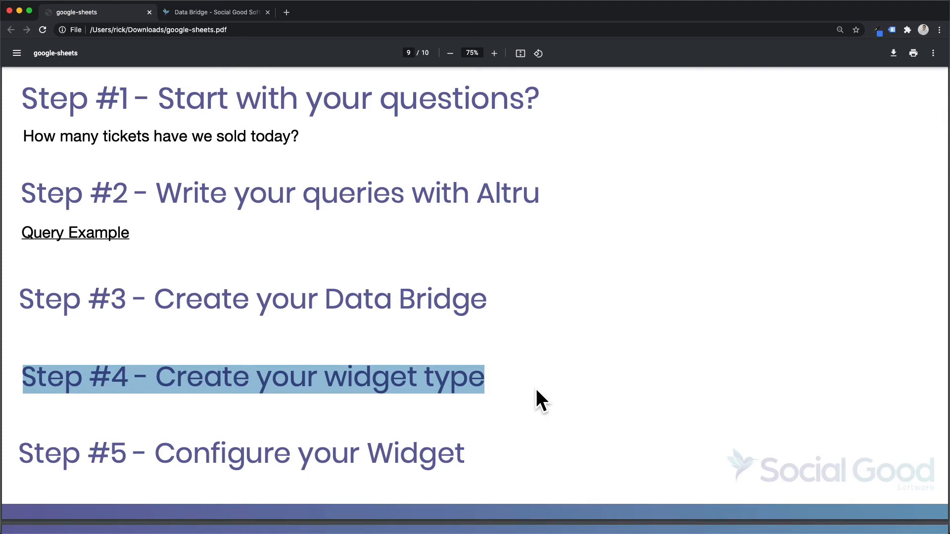
key("ctrl+Tab")
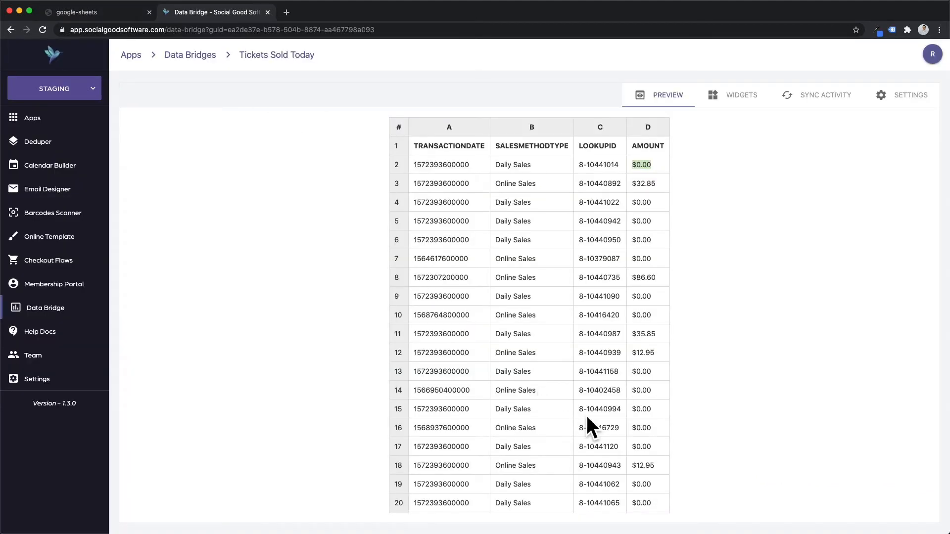
- Create a Google Sheets type widget named "Google Sheets" for the Tickets Sold Today data bridge
left_click(752, 99)
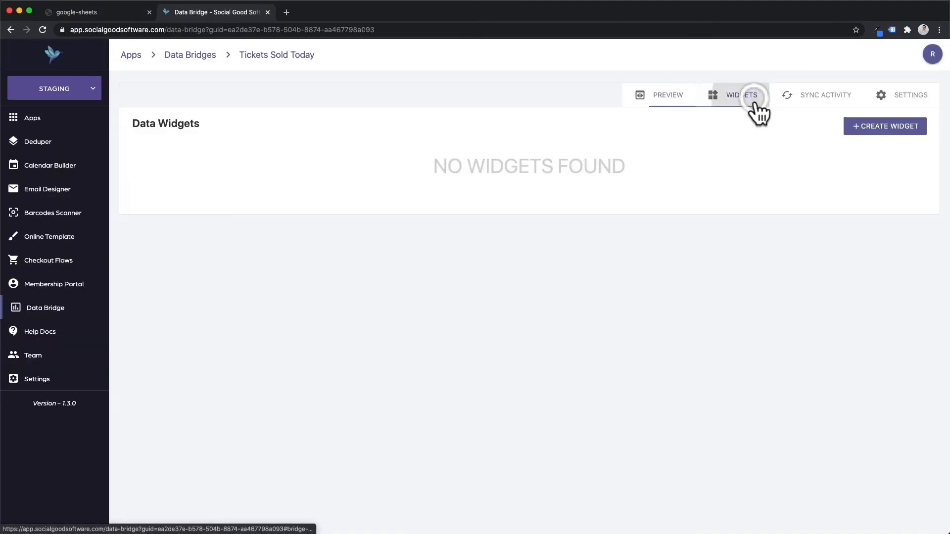
left_click(876, 132)
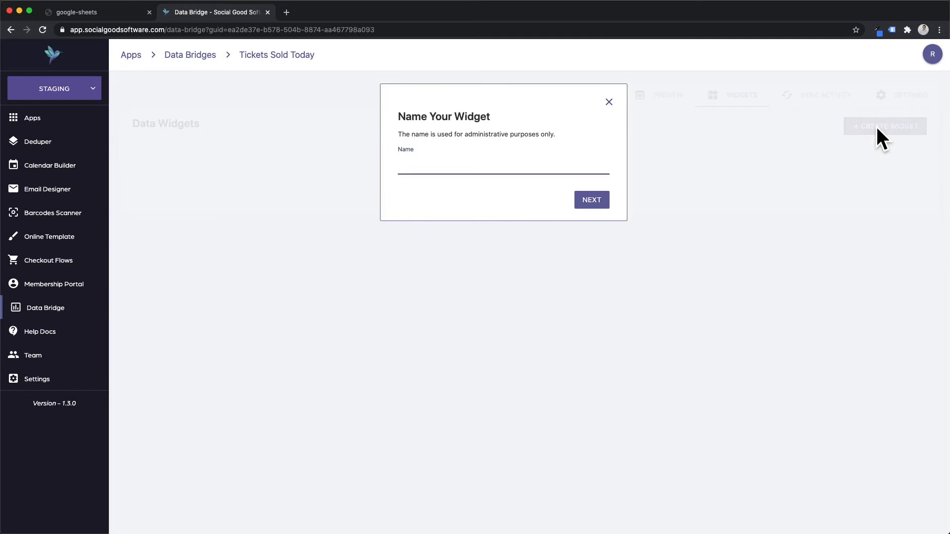
type("Google Sheets")
left_click(592, 200)
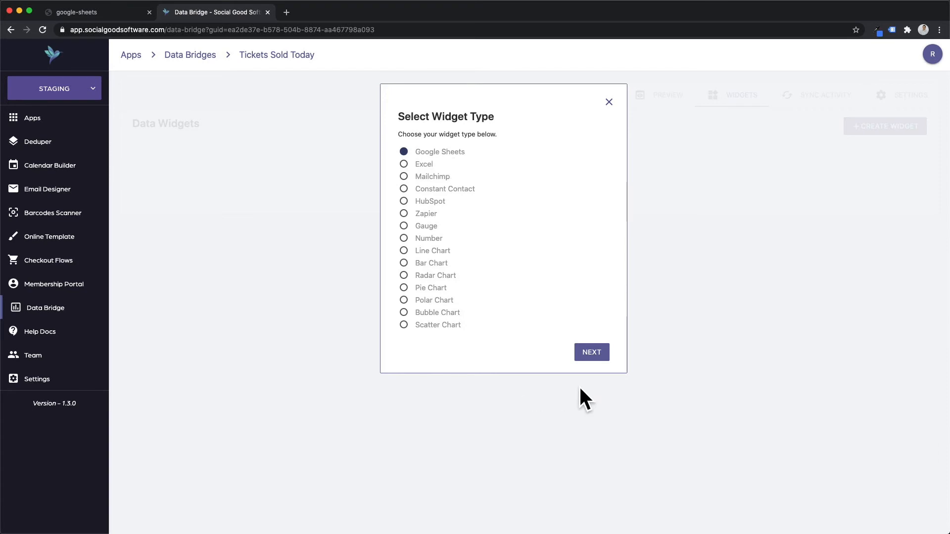
left_click(603, 354)
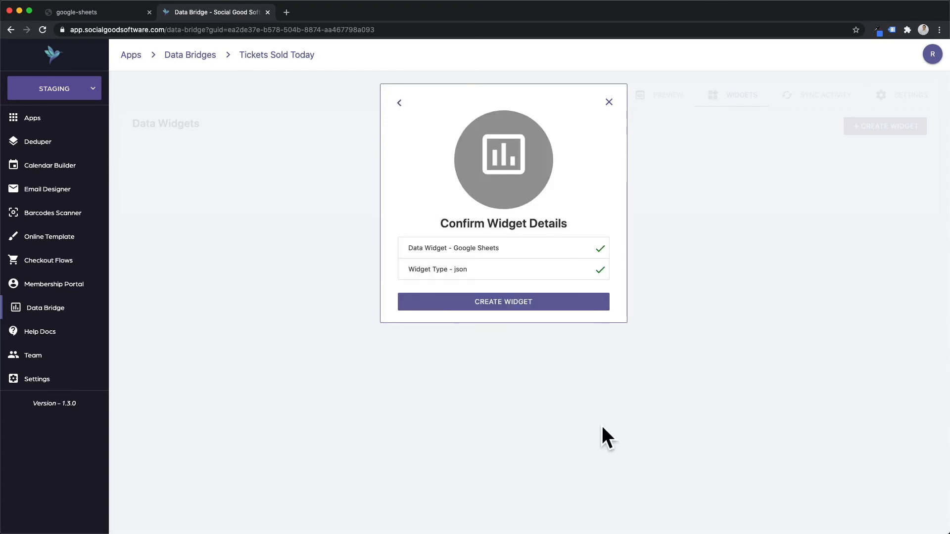
left_click(527, 303)
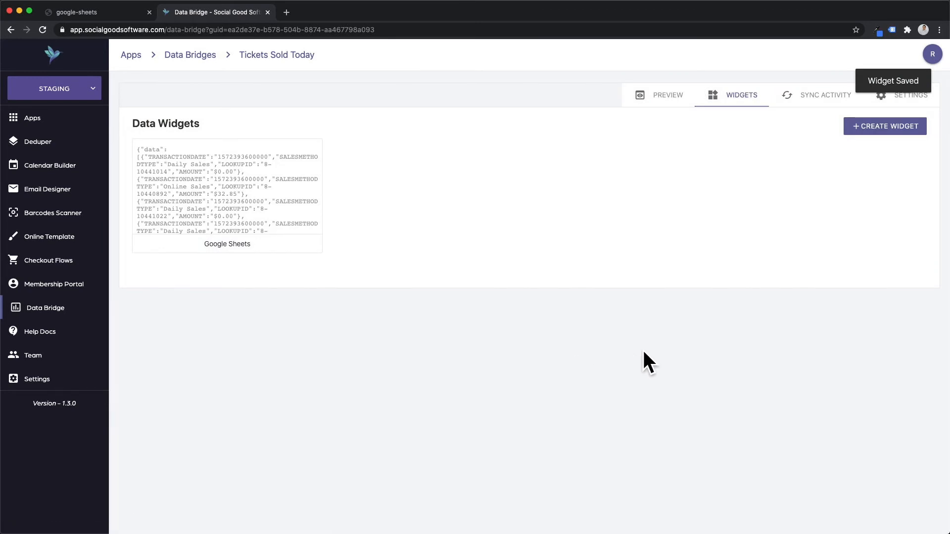
- Open the Google Sheets widget and examine the JSON data in its preview
left_click(239, 190)
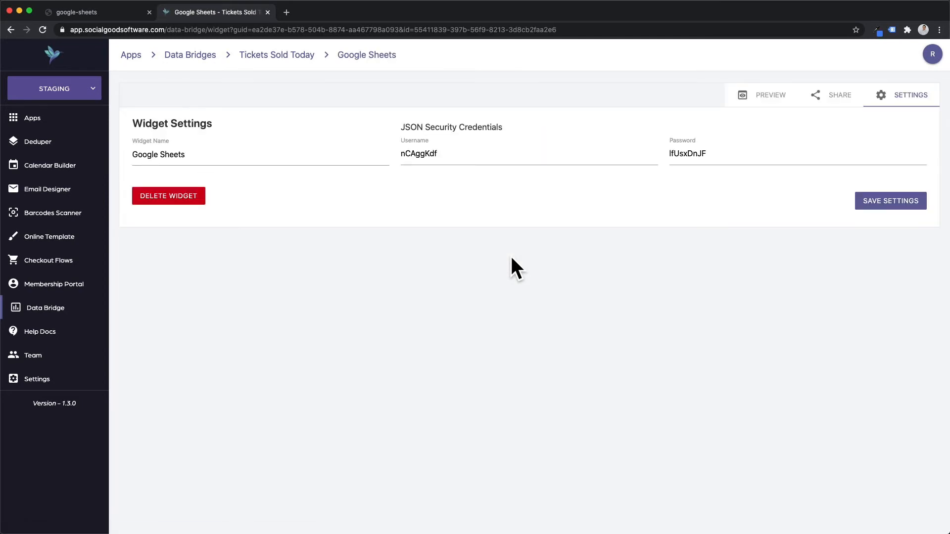
left_click(765, 98)
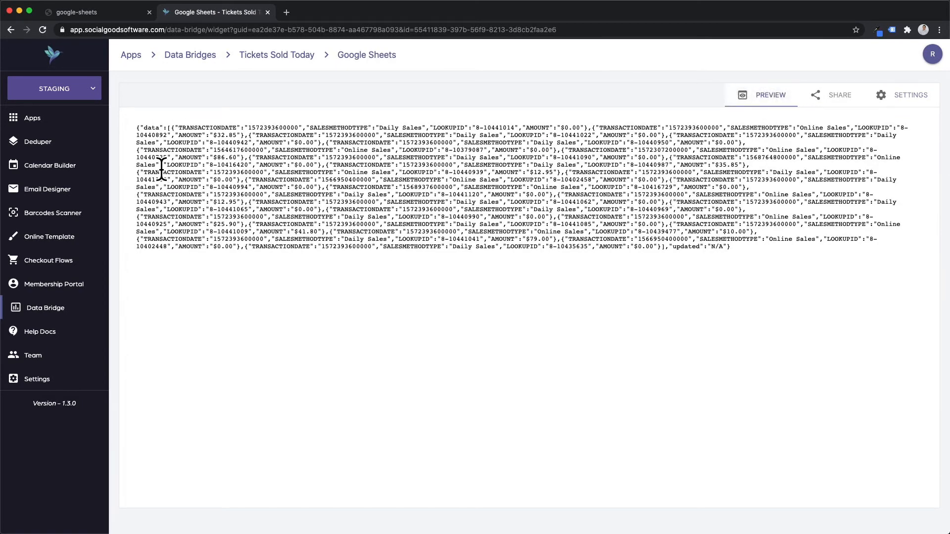
left_click_drag(139, 123, 732, 250)
left_click(732, 251)
left_click_drag(723, 252, 107, 120)
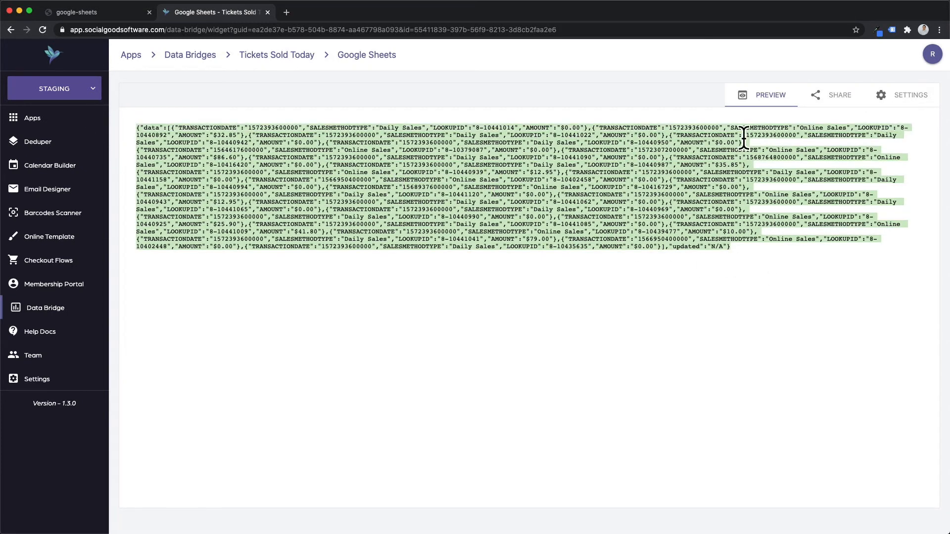
- Preview the widget from its sharing options and fill in the sign-in username copied from the widget's JSON security credentials
left_click(847, 104)
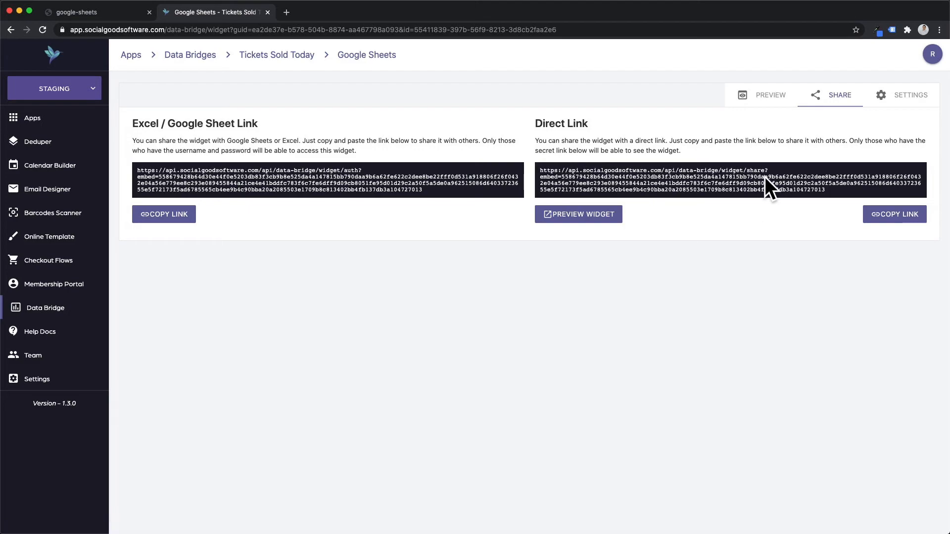
left_click(569, 223)
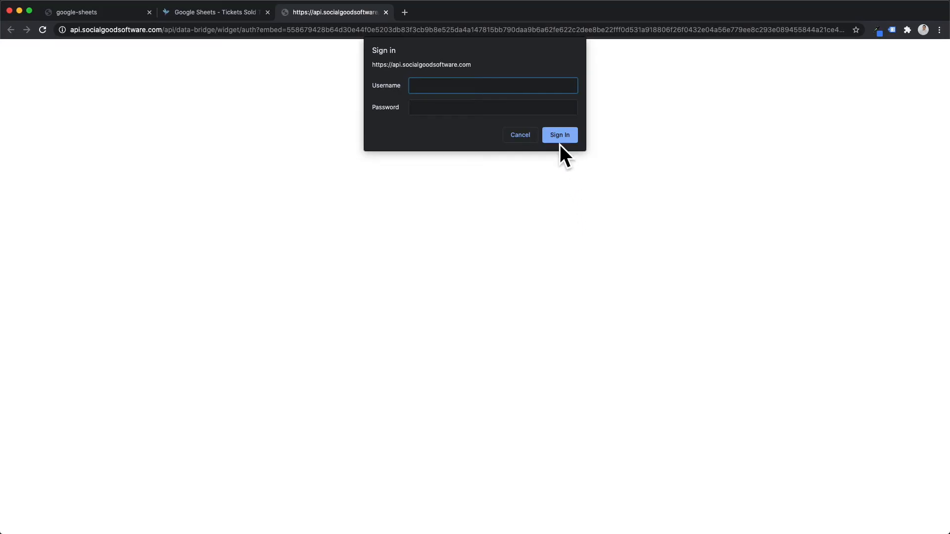
left_click(227, 14)
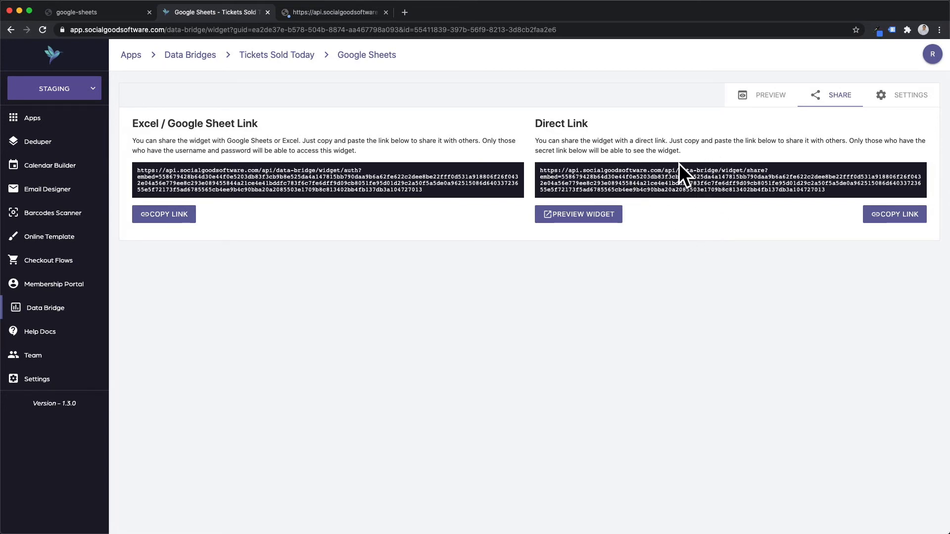
left_click(906, 97)
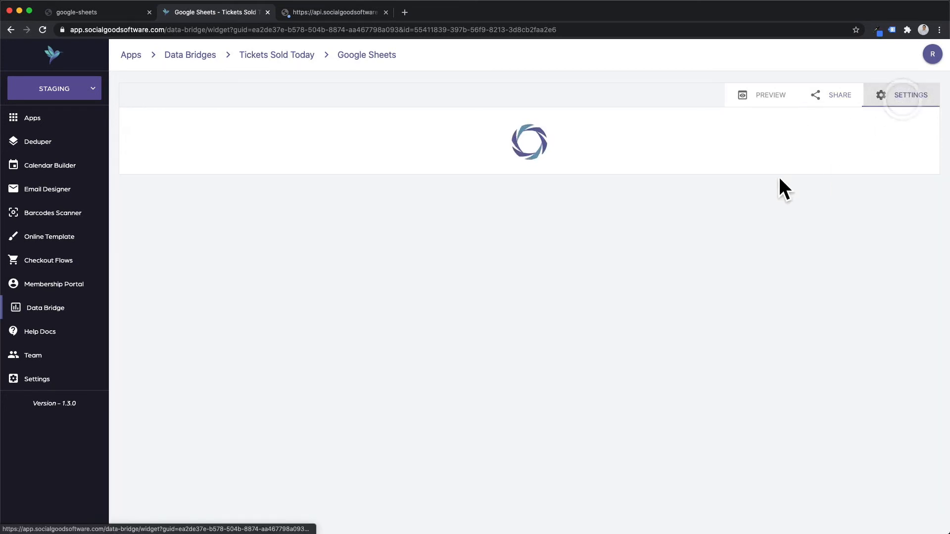
left_click(523, 157)
key("super+a")
key("super+c")
left_click(329, 13)
key("super+v")
key("Tab")
- Enter the widget password copied from its JSON security credentials, sign in, and dismiss the offer to save the password
left_click(245, 17)
double_click(742, 161)
left_click(309, 13)
left_click(458, 106)
key("super+v")
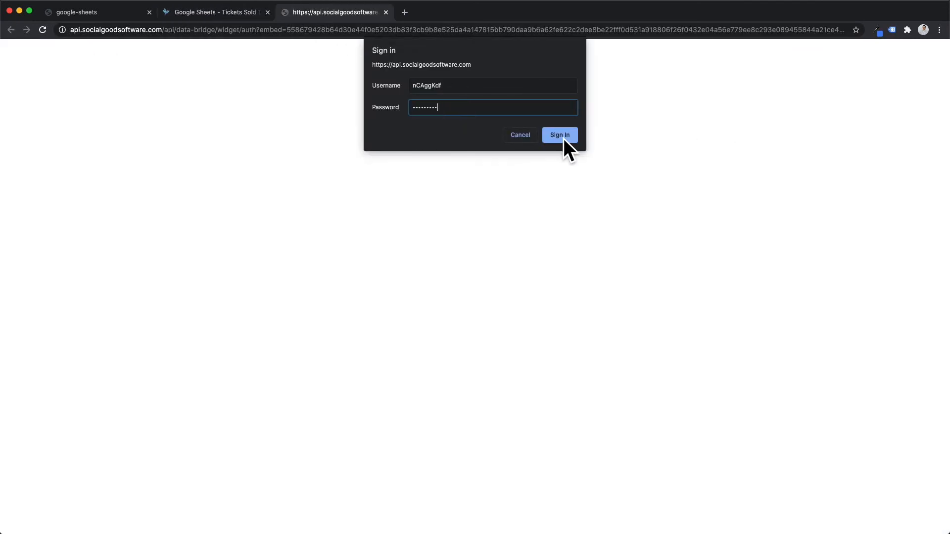
left_click(562, 136)
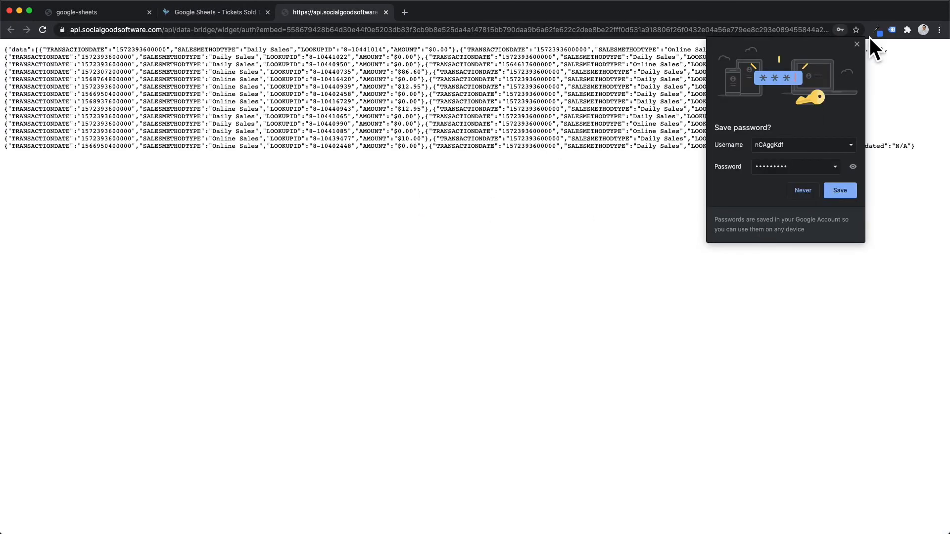
left_click(857, 43)
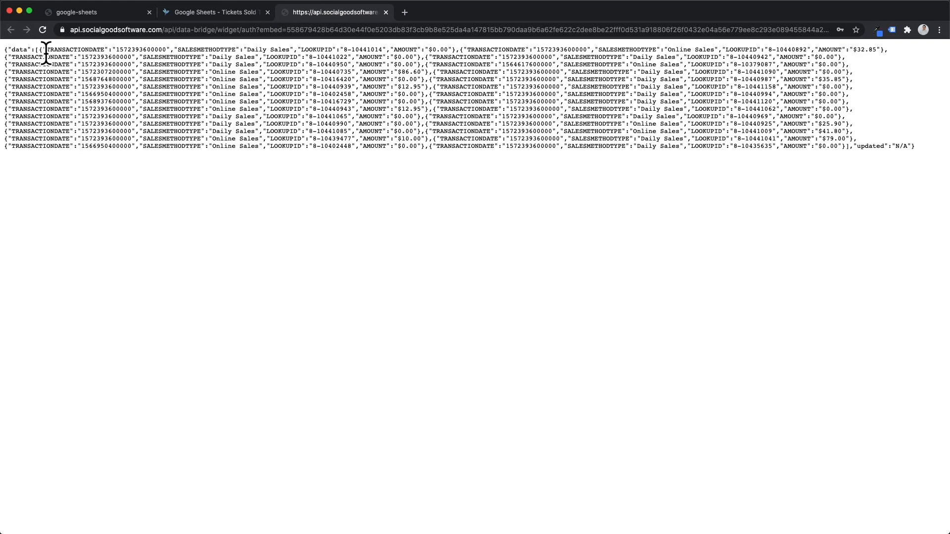
- Examine the full JSON output of the shared widget and return to the widget settings
left_click_drag(21, 49, 921, 147)
left_click(768, 179)
key("ctrl+shift+Tab")
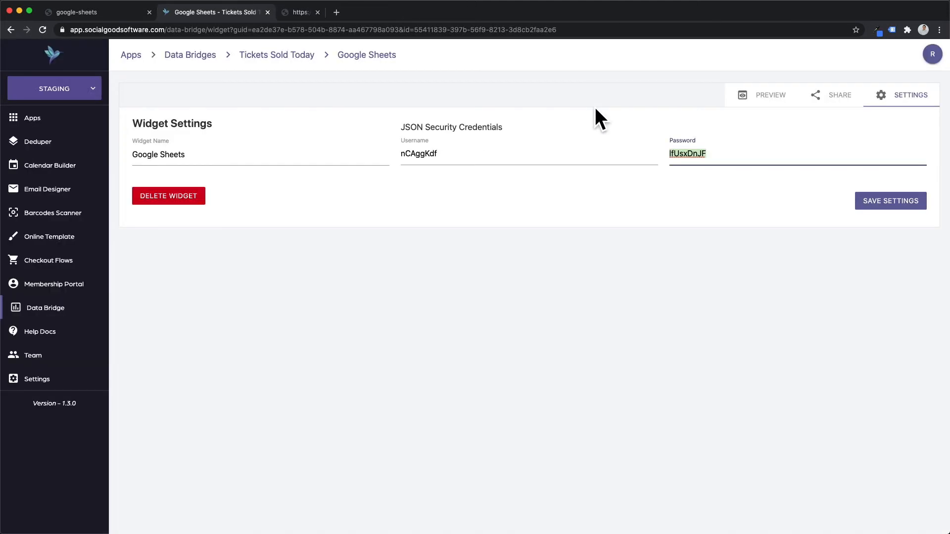
- Review the widget's sharing links and settings, and delete the Google Sheets widget
left_click(720, 212)
left_click(840, 91)
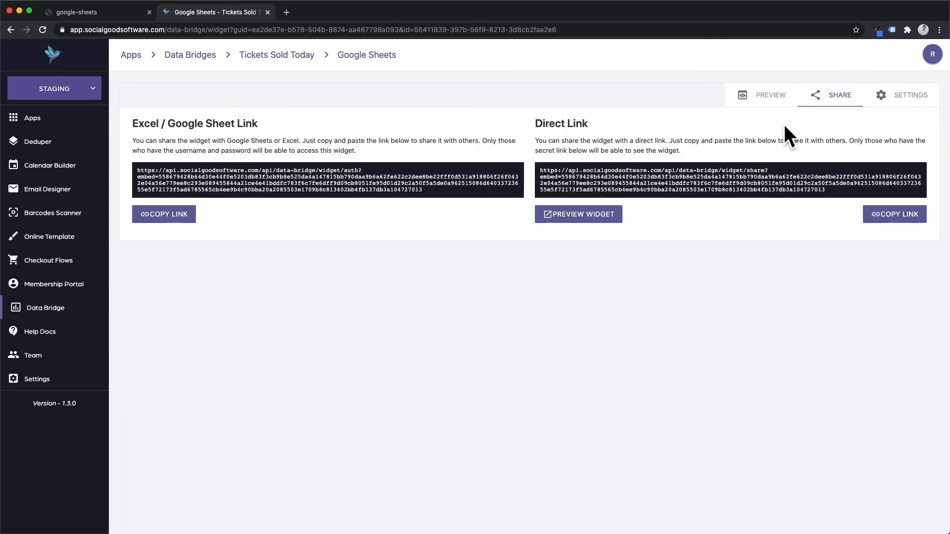
left_click(903, 99)
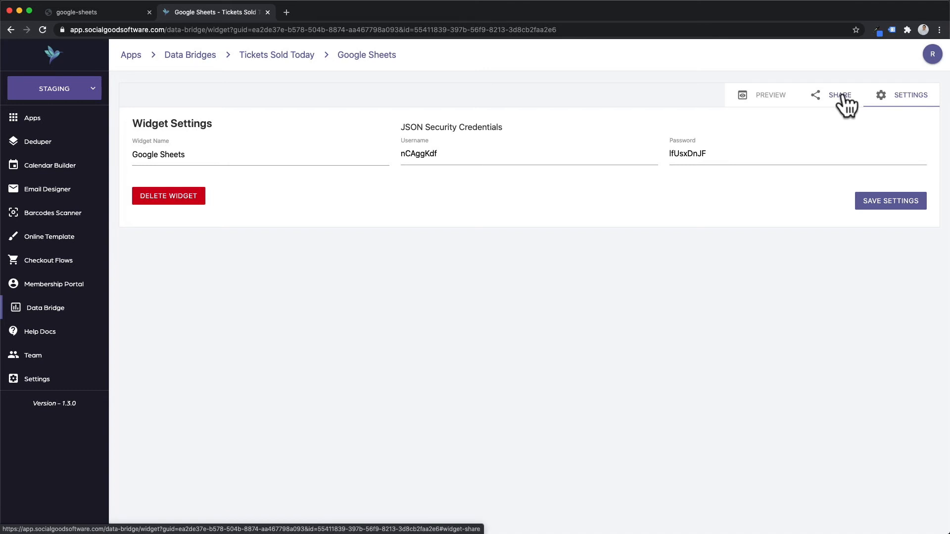
left_click(172, 198)
left_click(577, 232)
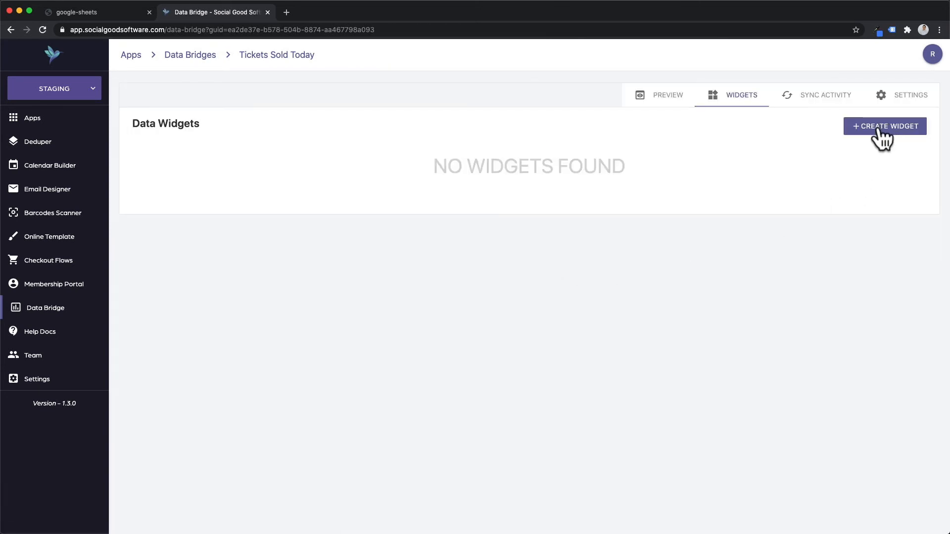
- Create a new widget named "Google Sheets" with the Google Sheets type for the Tickets Sold Today bridge
left_click(883, 129)
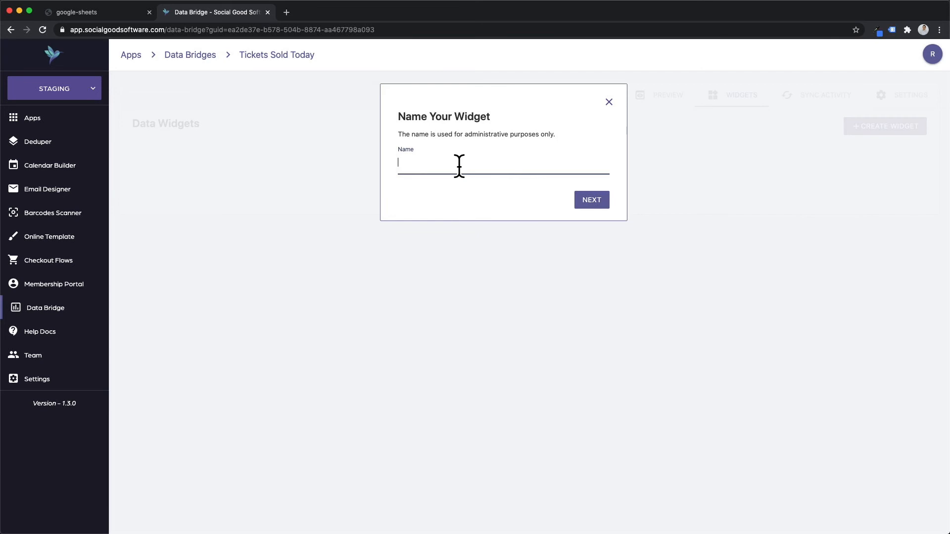
type("Goo")
left_click(426, 187)
left_click(590, 202)
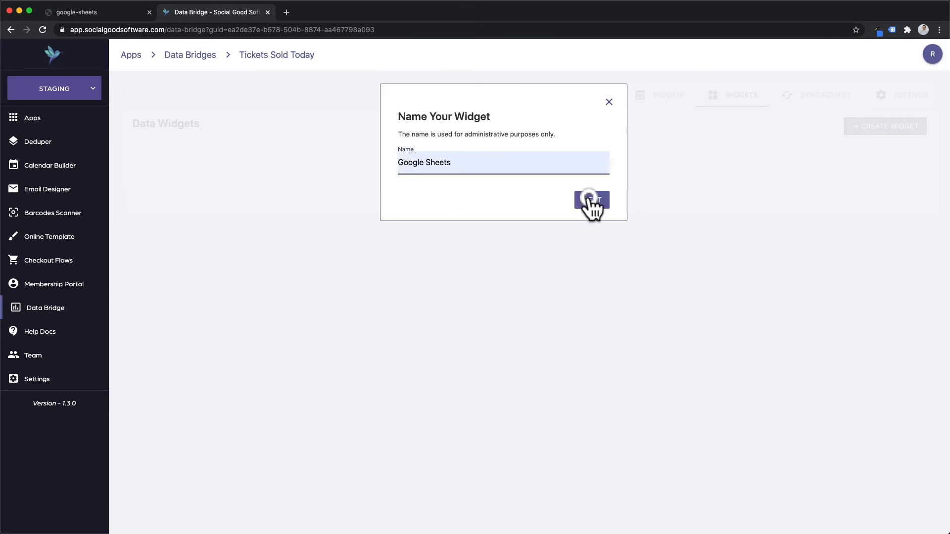
left_click(600, 347)
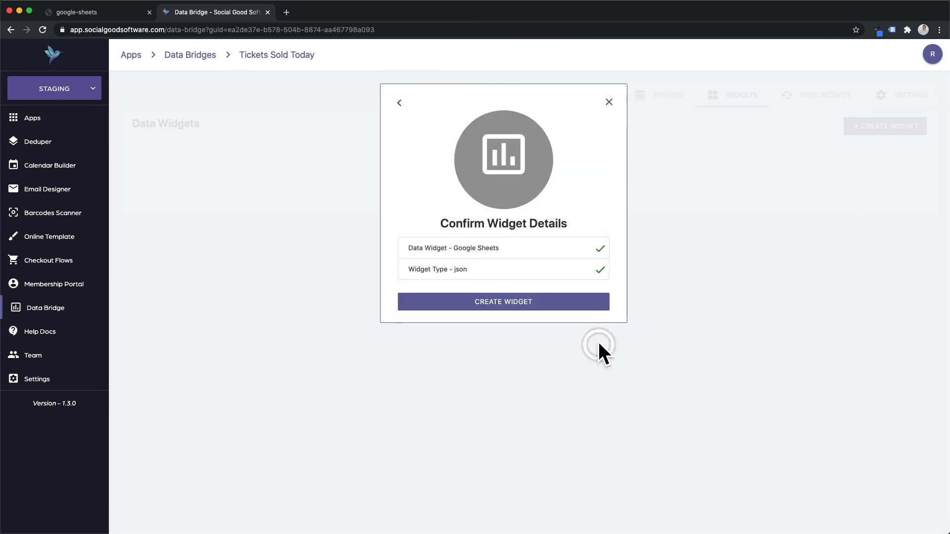
left_click(529, 310)
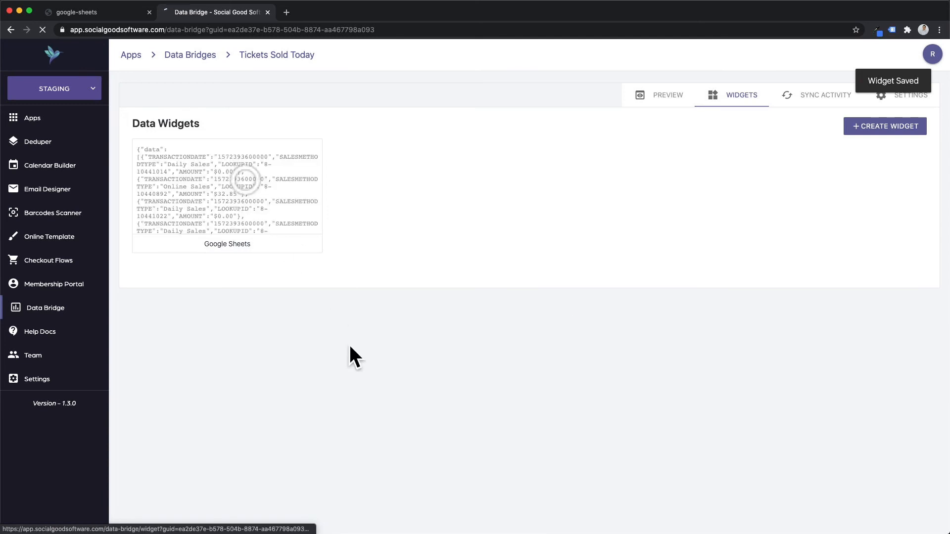
- Review the new Google Sheets widget's security credentials, sharing links and data preview
left_click(511, 153)
left_click(791, 154)
left_click(701, 194)
left_click(841, 96)
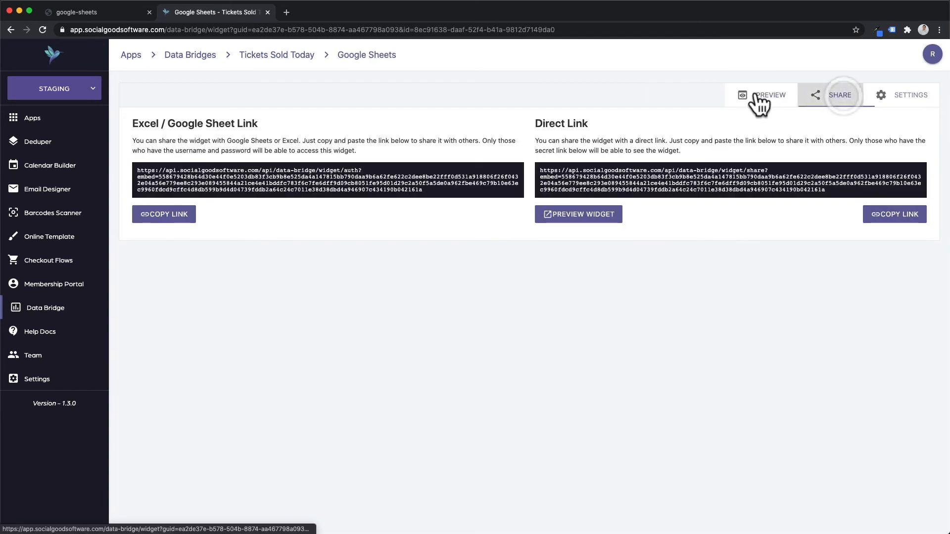
left_click(760, 97)
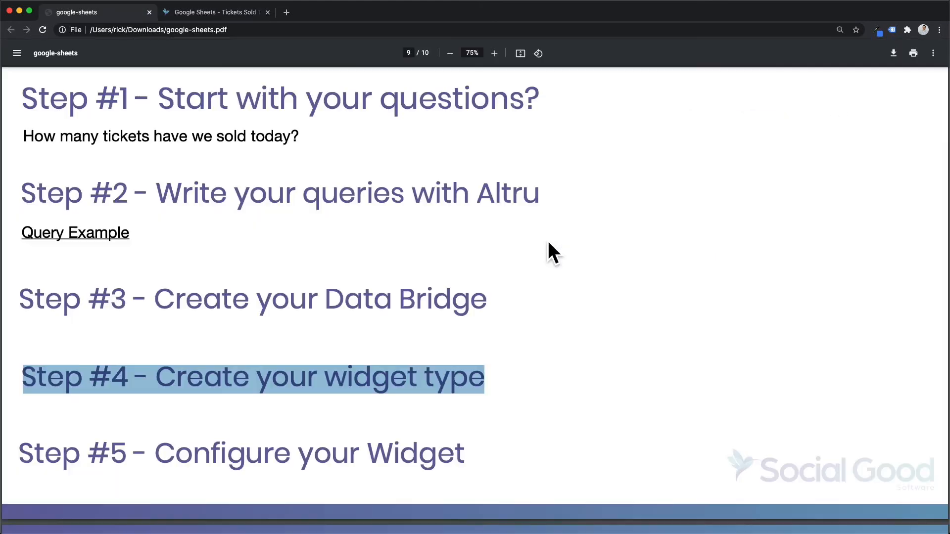
- Review Steps #4 and #5 in the google-sheets PDF and go on to the Google Sheet Example slide
left_click(501, 382)
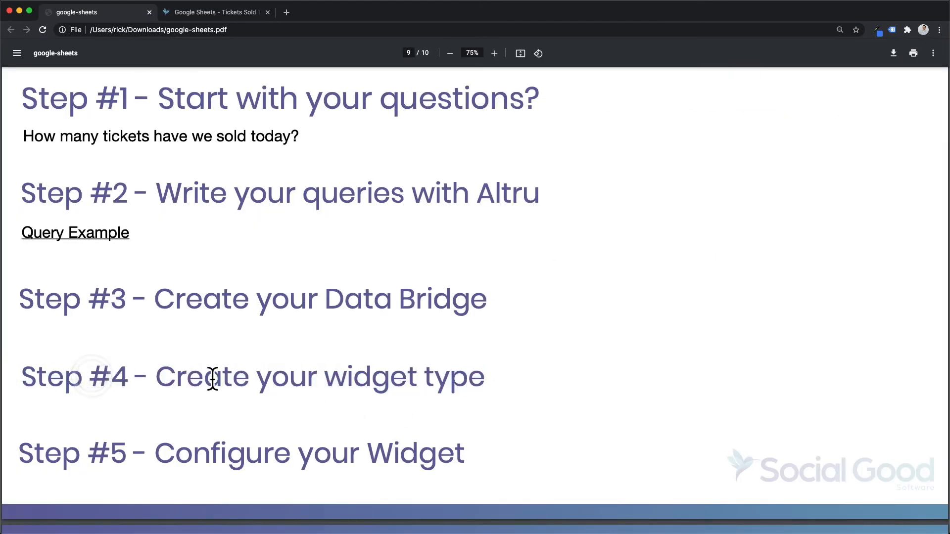
scroll(211, 377, "down", 1)
left_click_drag(36, 384, 502, 388)
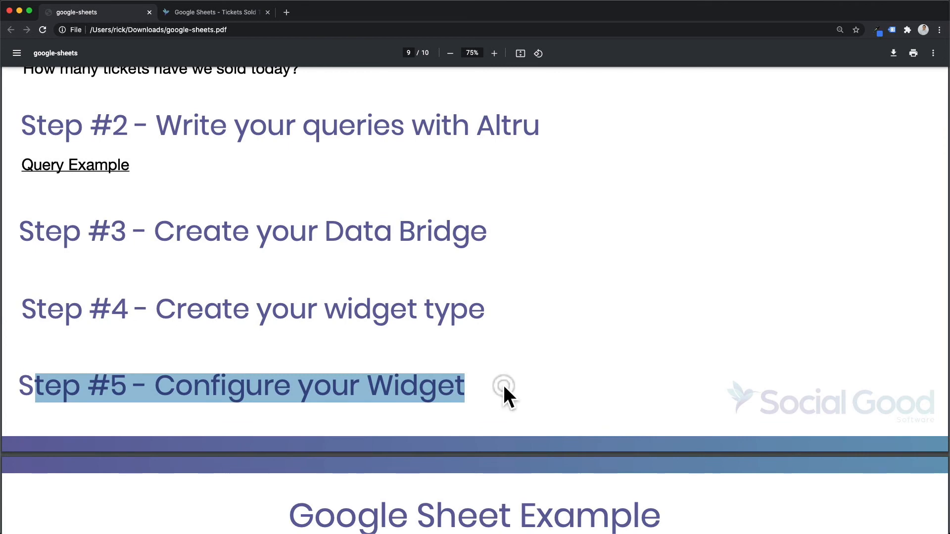
scroll(493, 382, "down", 2)
scroll(493, 382, "down", 4)
left_click(277, 249)
left_click_drag(662, 250, 284, 249)
scroll(460, 274, "down", 3)
left_click_drag(583, 254, 593, 256)
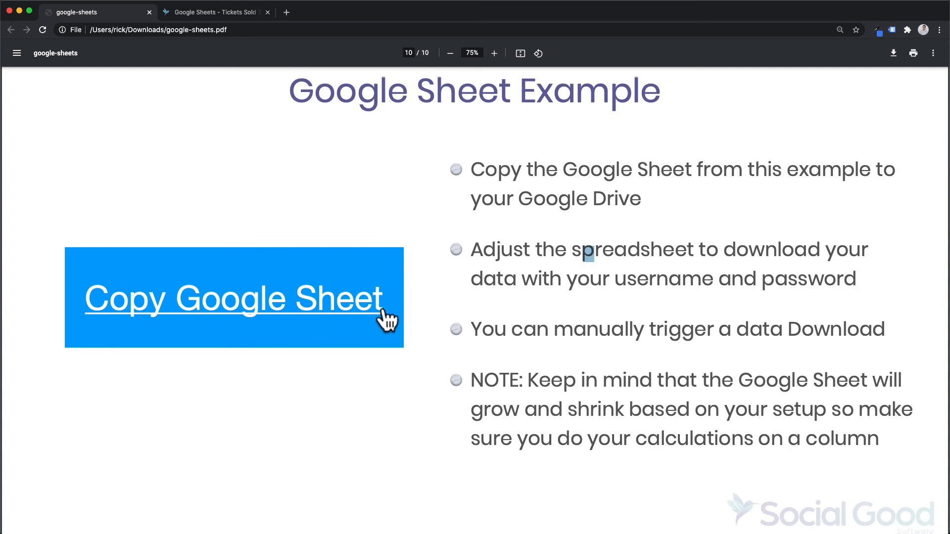
- Read the Google Sheet Example slide's instructions on copying the sheet, adjusting credentials, manual downloads and column calculations
scroll(591, 288, "down", 1)
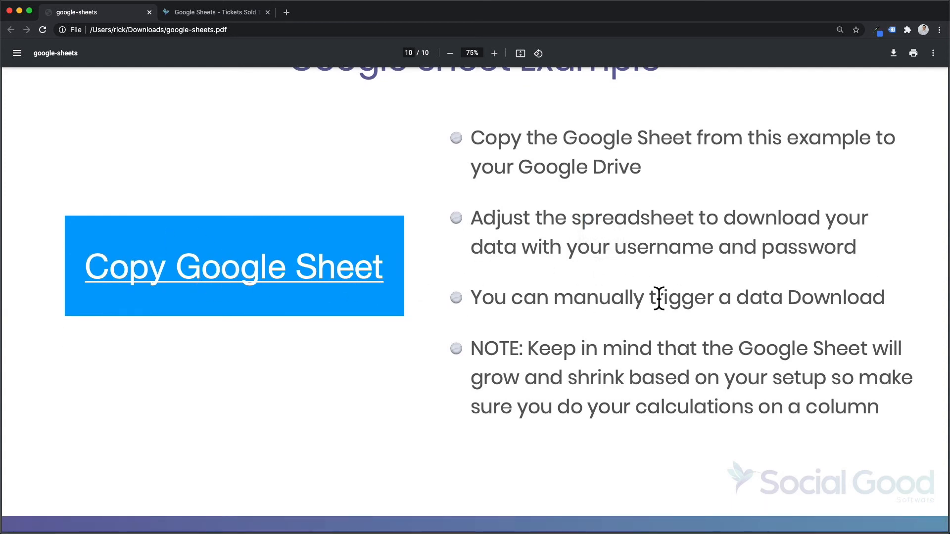
left_click_drag(474, 144, 662, 165)
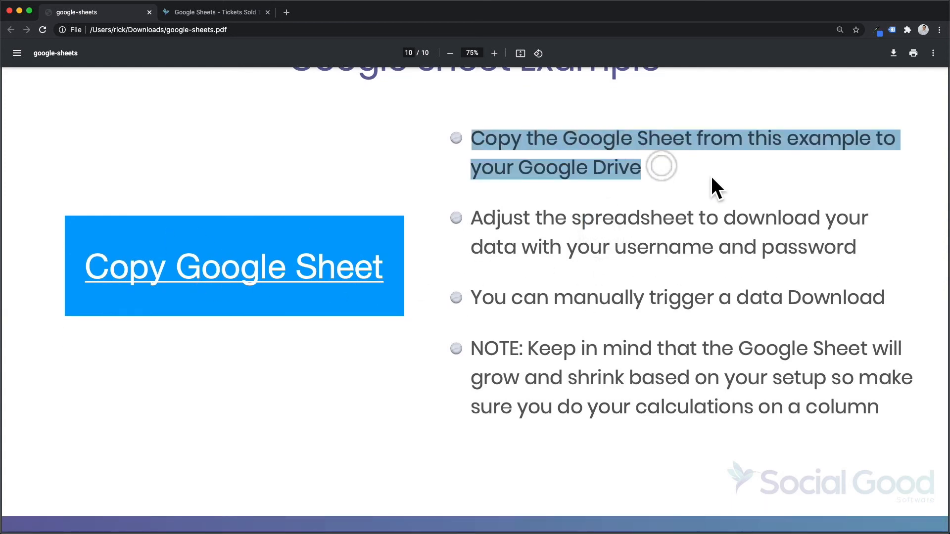
scroll(622, 173, "up", 2)
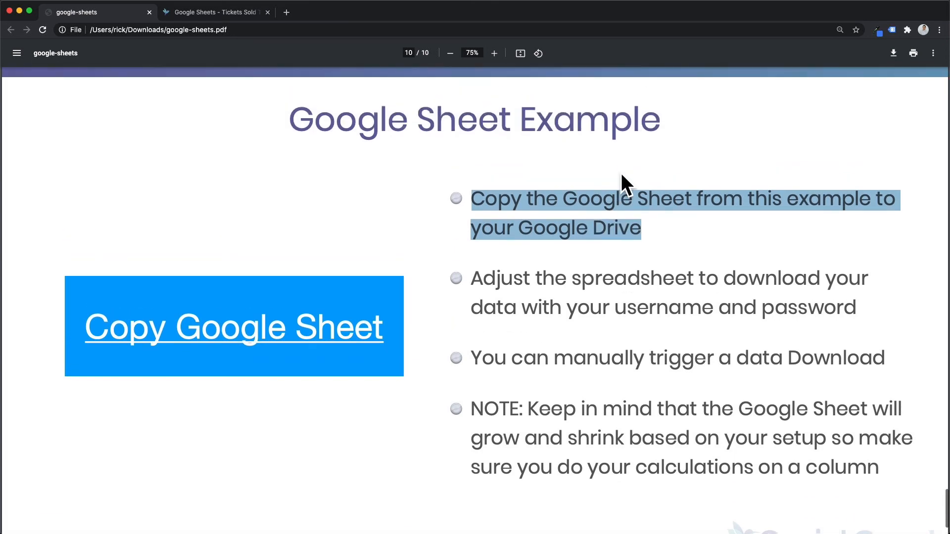
left_click_drag(474, 274, 887, 292)
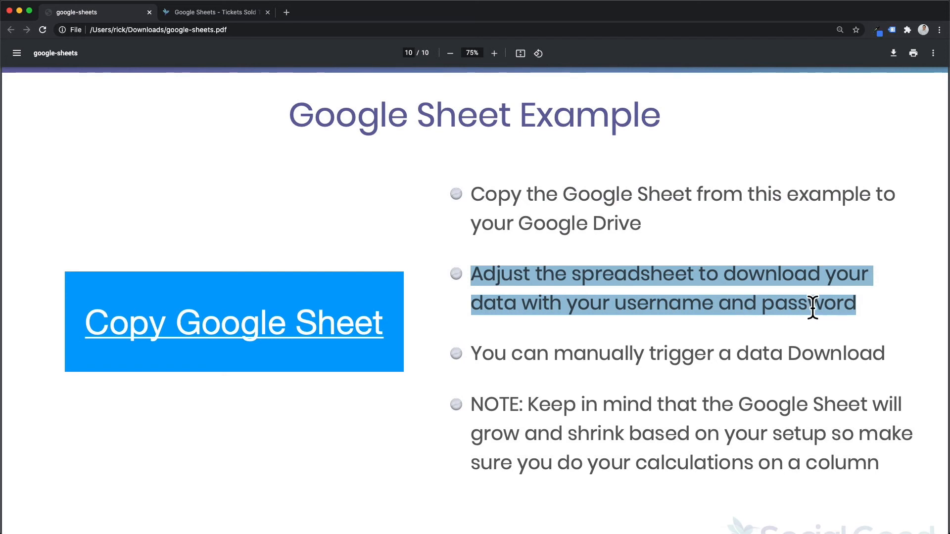
left_click_drag(488, 352, 852, 357)
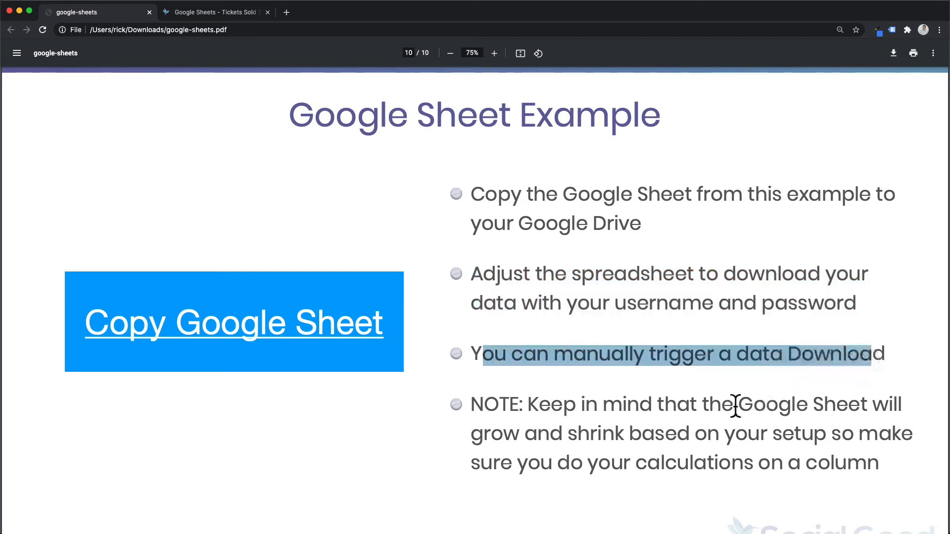
left_click_drag(528, 410, 883, 454)
left_click(891, 465)
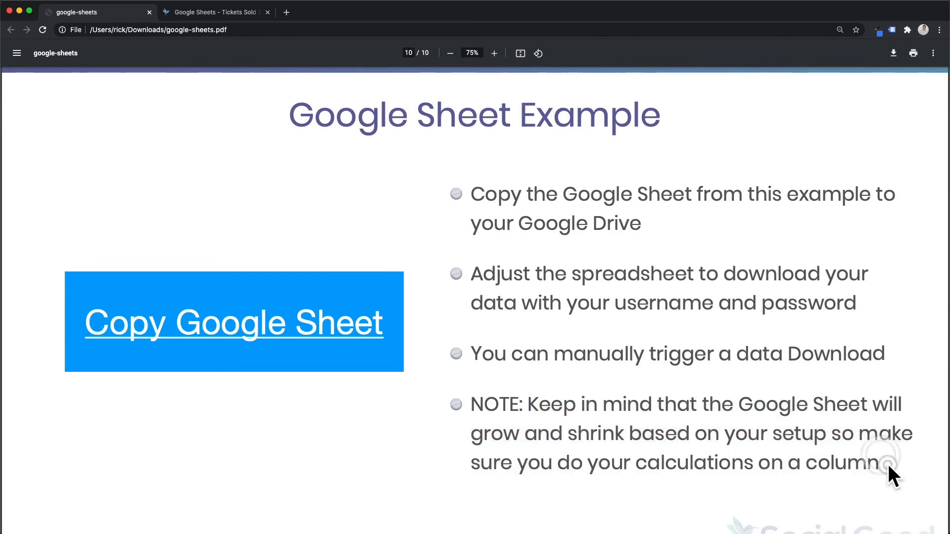
- Open the example Altru Template Sheet from the slide, copy it as "Copy of Altru Template Sheet" into Product Development, and close the original
left_click(254, 326)
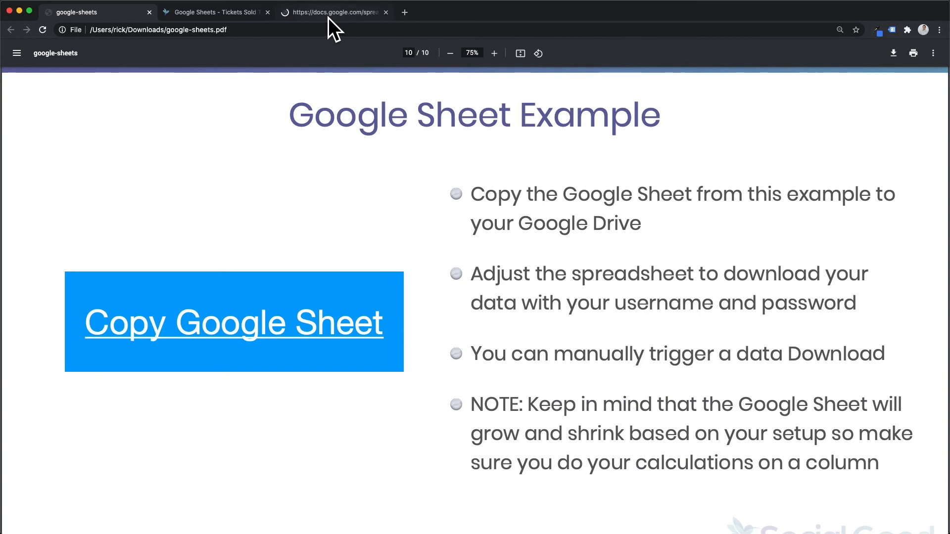
left_click(329, 13)
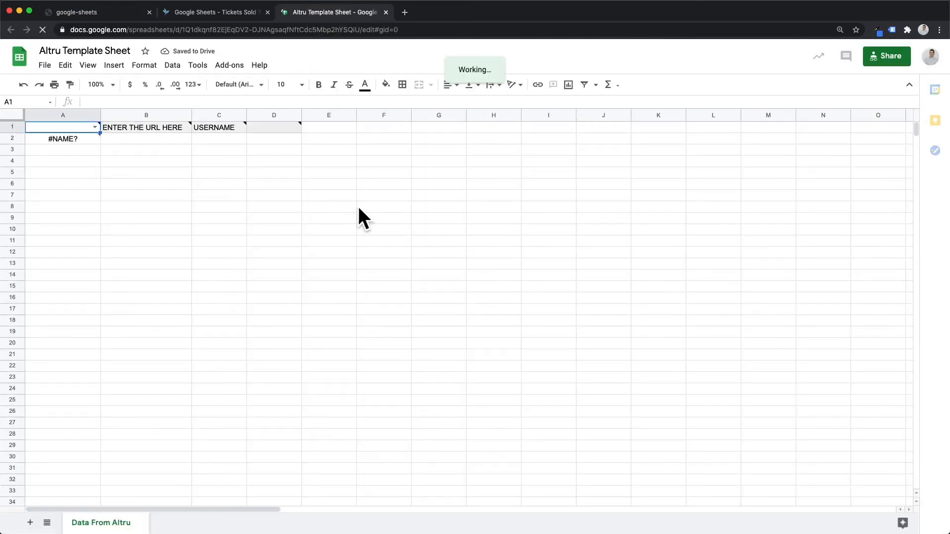
left_click(44, 68)
left_click(92, 164)
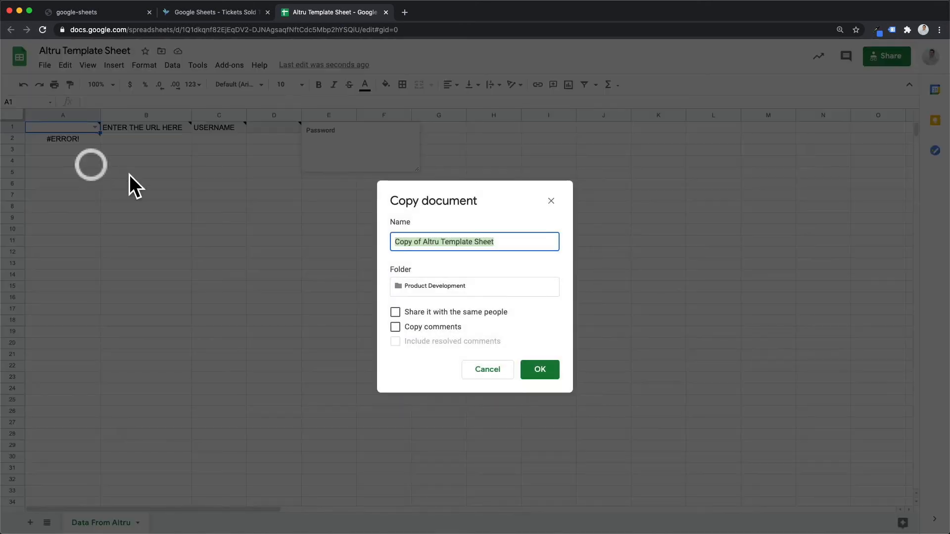
left_click(550, 376)
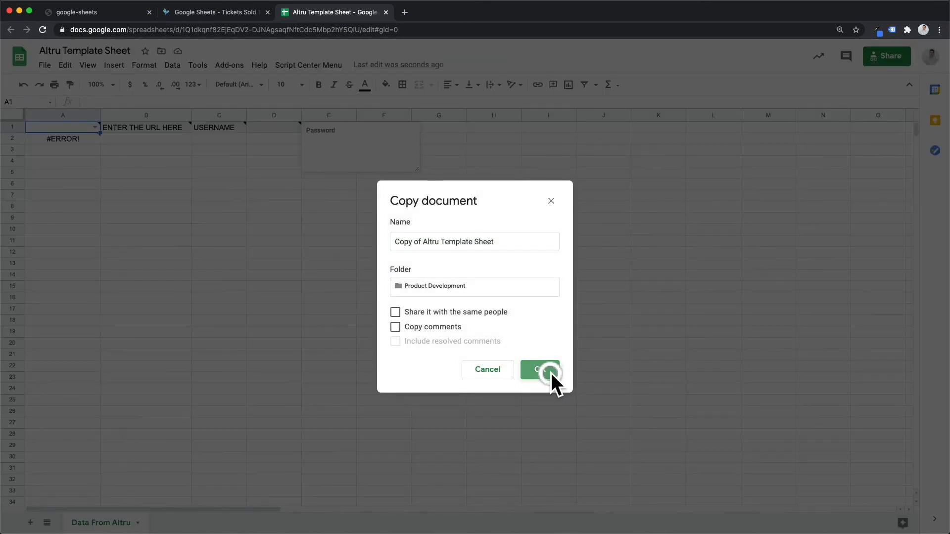
left_click(386, 13)
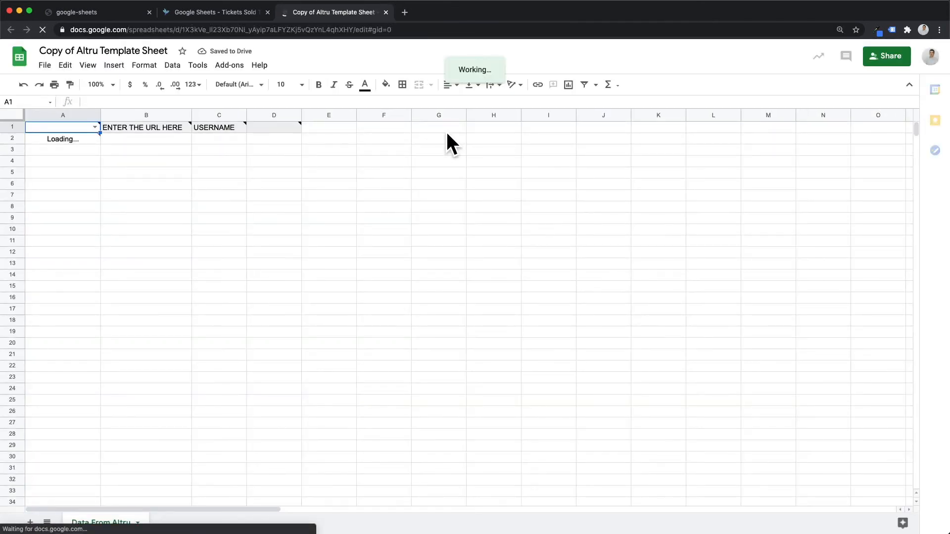
- Rename the copied spreadsheet as "My Project"
left_click(134, 50)
type("My Project")
key("Return")
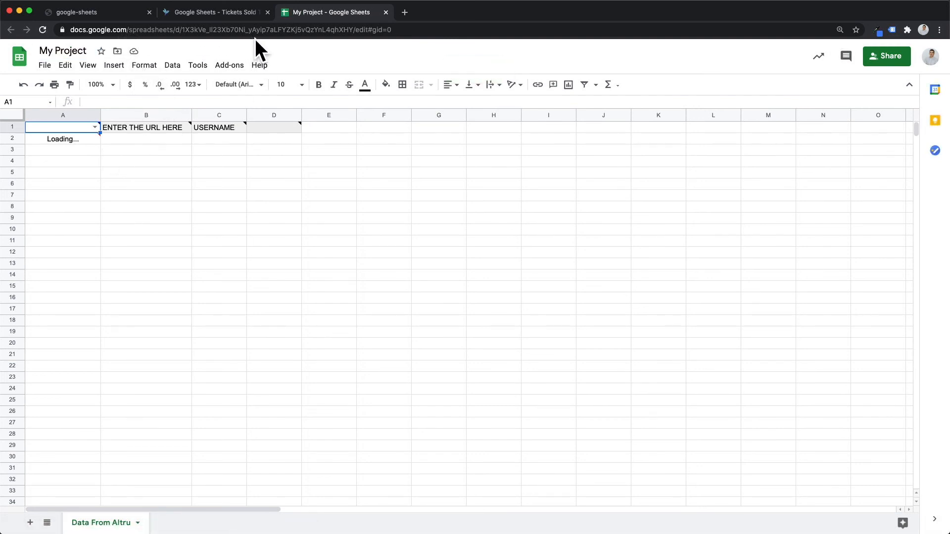
- Copy the Google Sheets widget's Excel / Google Sheet link and paste it into cell B1 of My Project in place of the URL placeholder
left_click(166, 131)
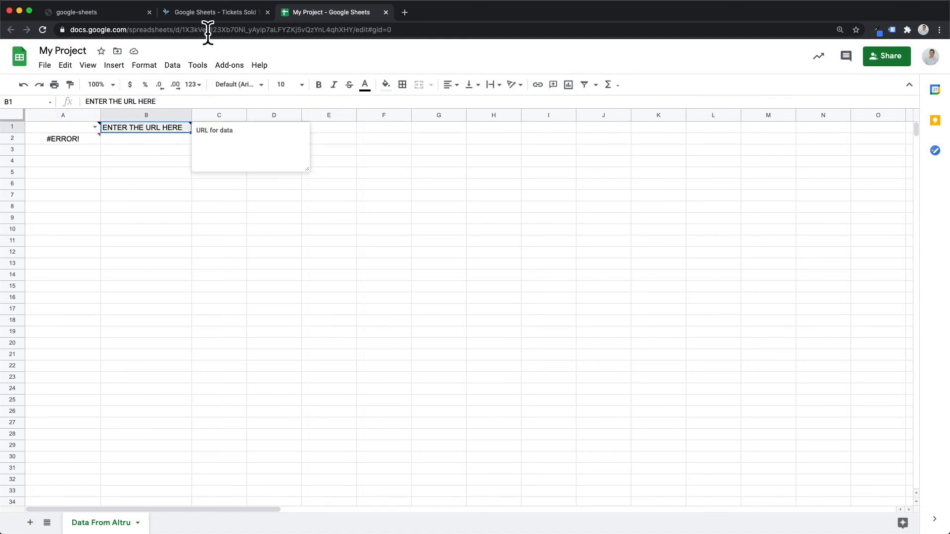
left_click(208, 15)
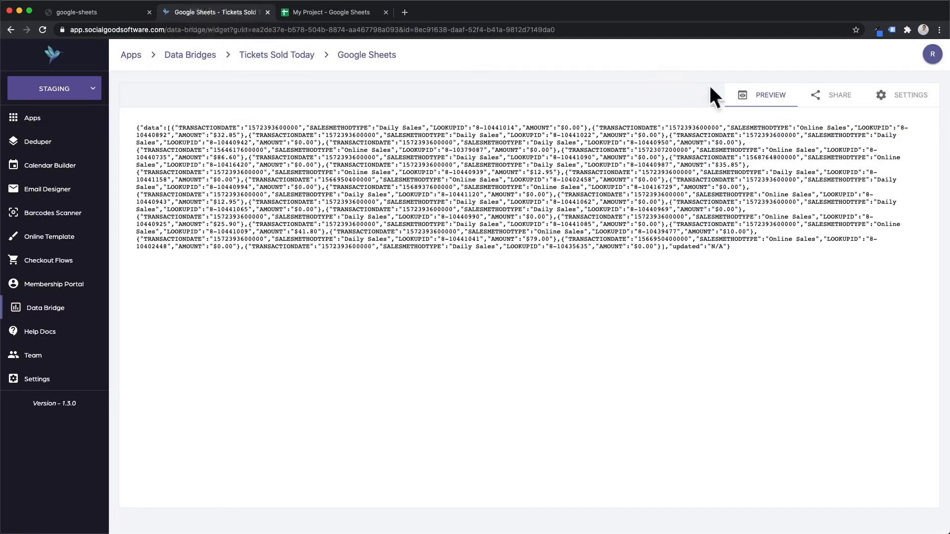
left_click(824, 98)
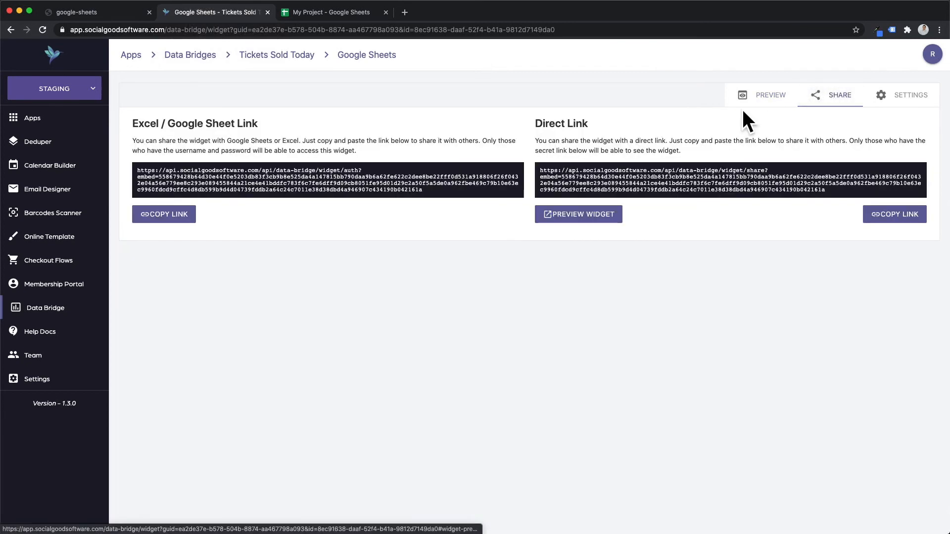
left_click(166, 219)
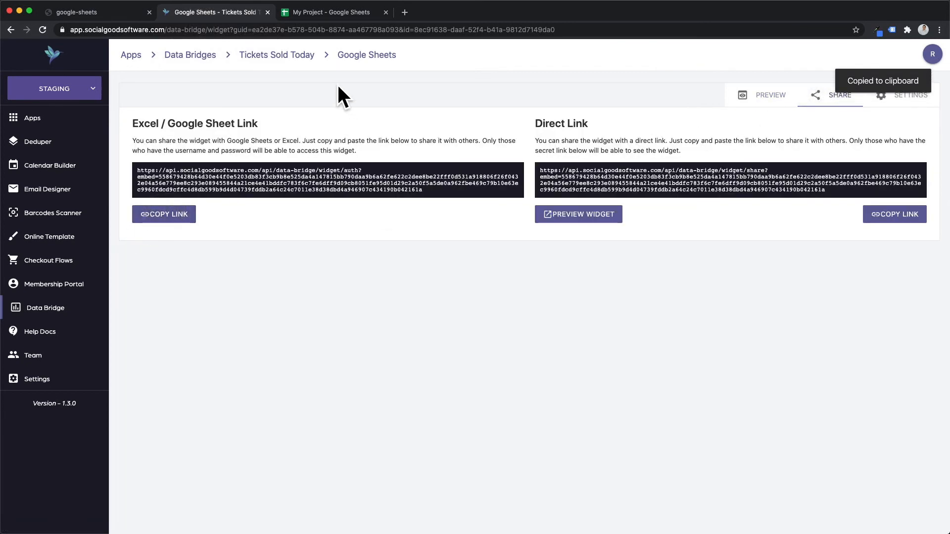
left_click(319, 10)
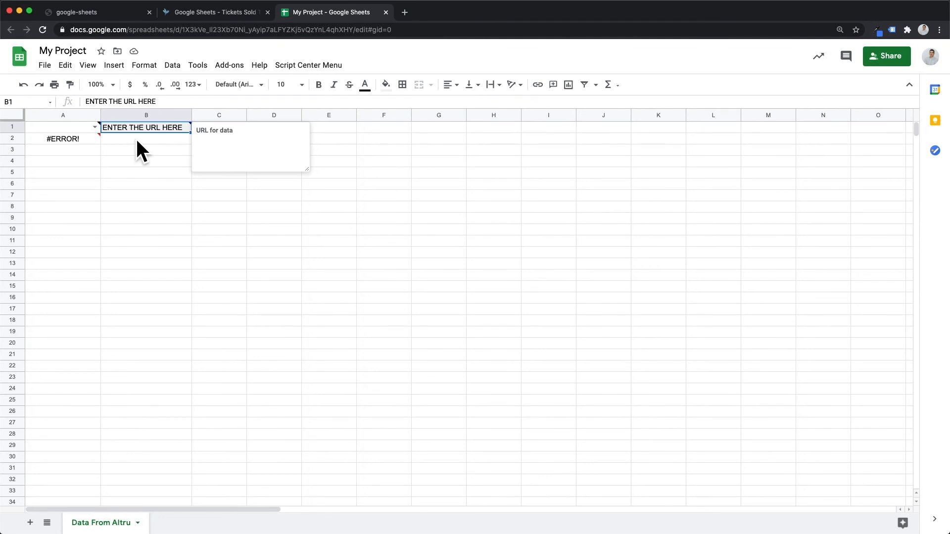
triple_click(186, 103)
key("super+v")
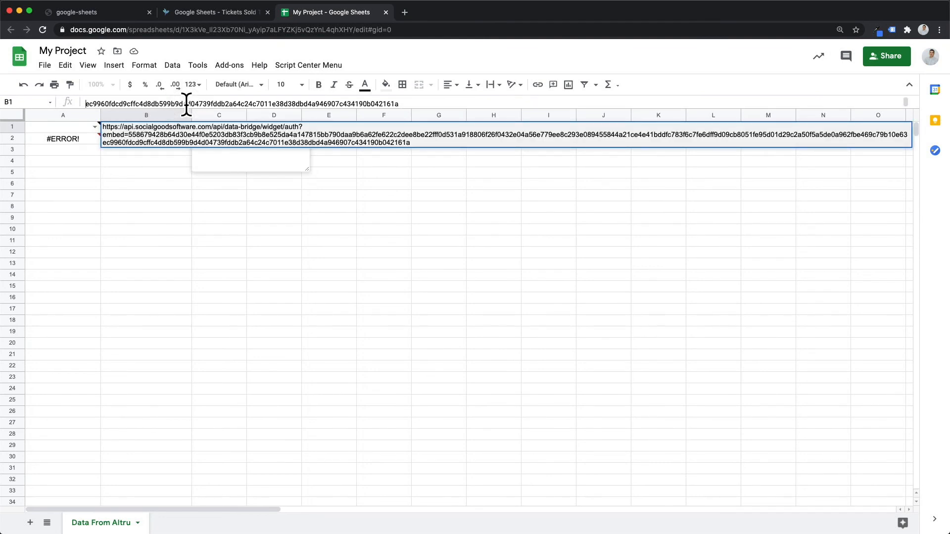
key("Return")
- Copy the username from the widget's settings and paste it into cell C1 of My Project, replacing the USERNAME placeholder
left_click(202, 128)
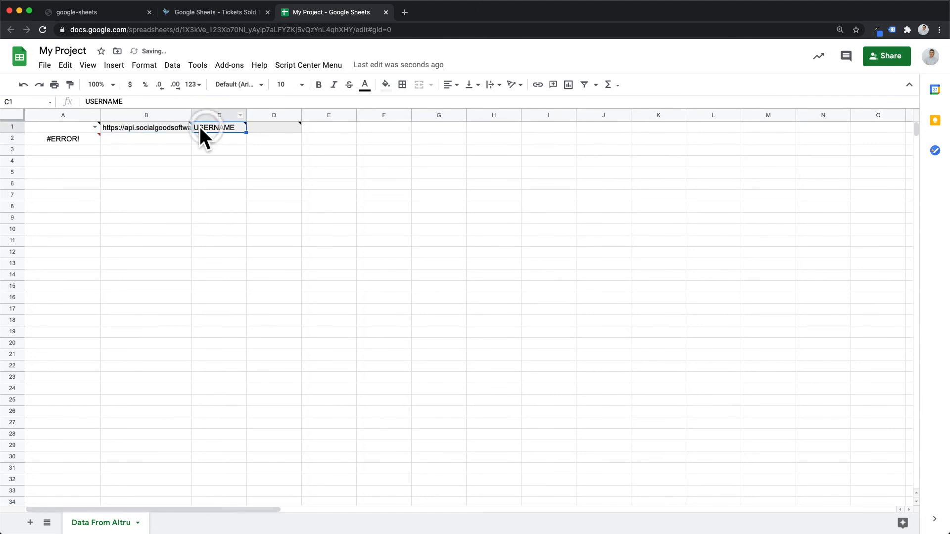
left_click(217, 11)
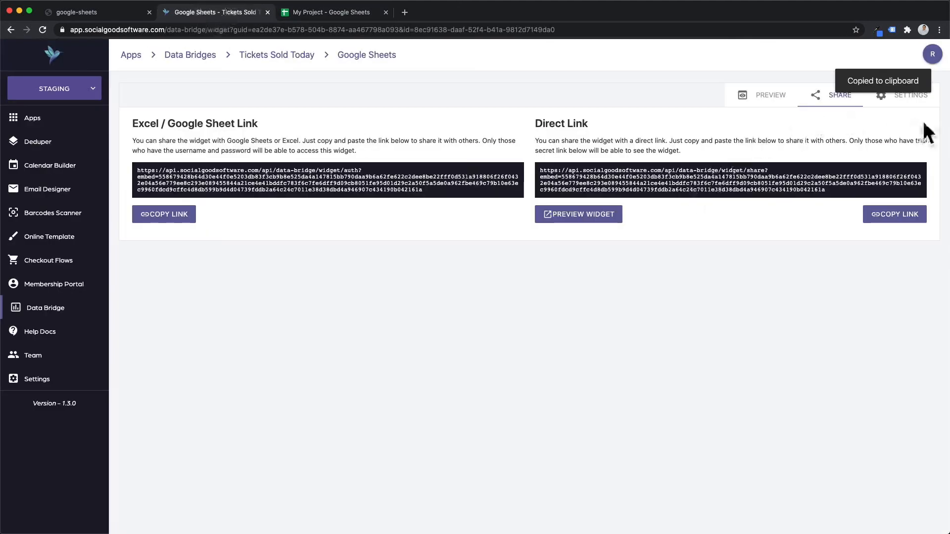
left_click(913, 99)
double_click(490, 149)
left_click(331, 12)
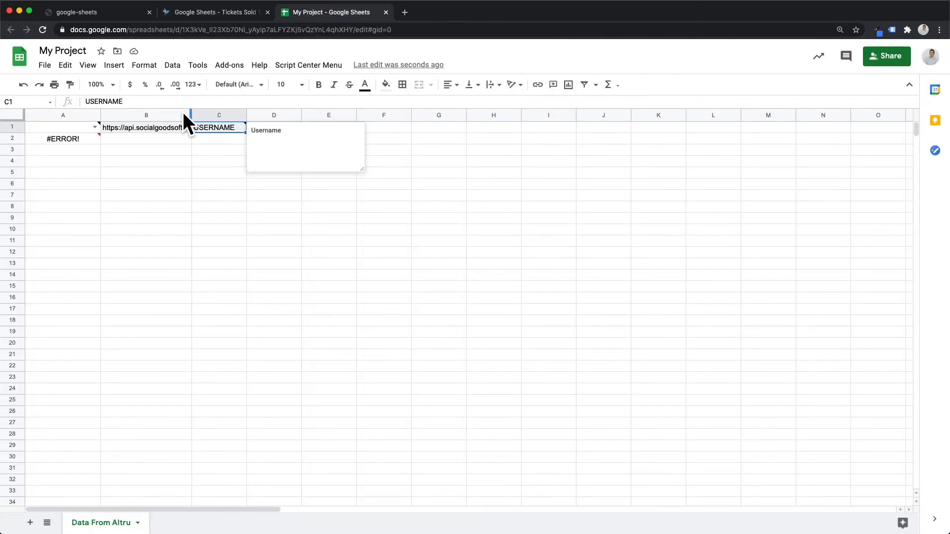
key("super+v")
left_click(163, 102)
key("Return")
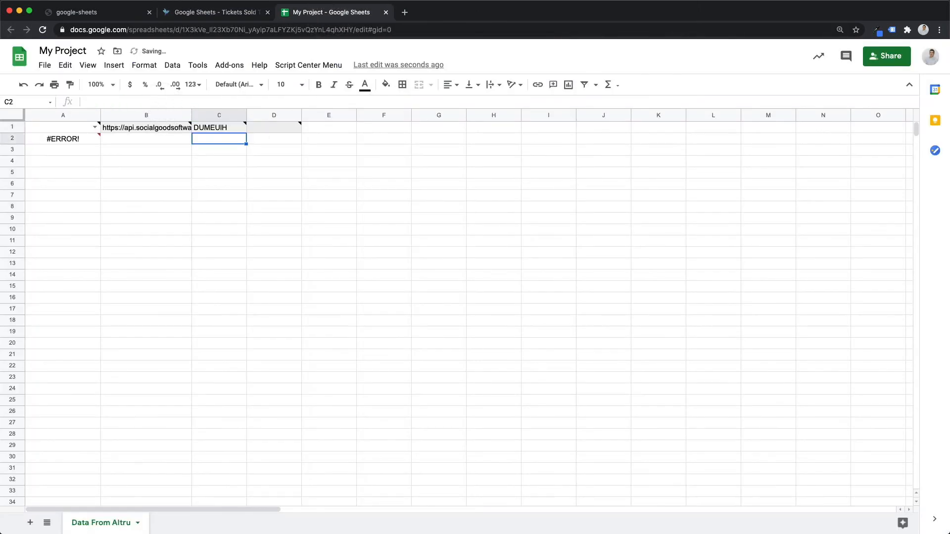
- Copy the widget's password from its settings and paste it into the password cell D1 of My Project
left_click(268, 127)
left_click(225, 12)
left_click(761, 160)
left_click(352, 11)
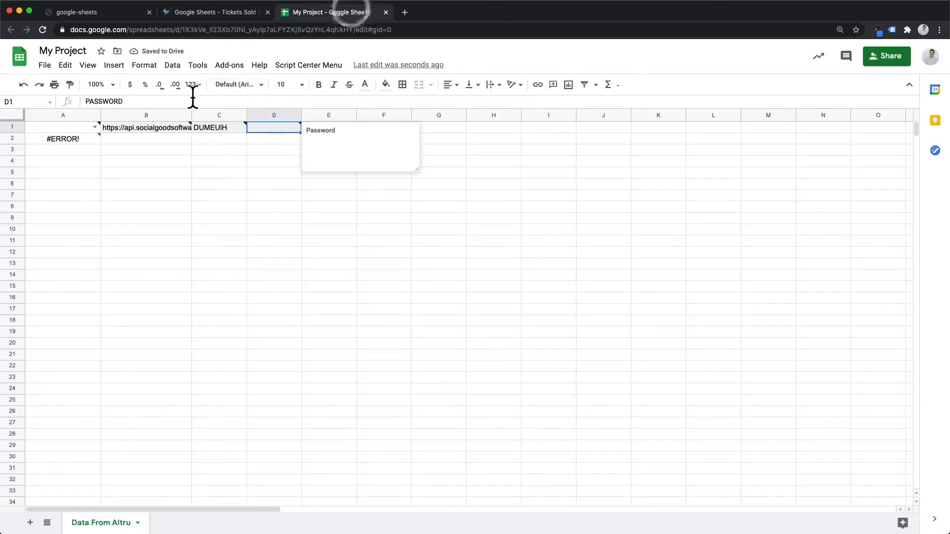
key("super+v")
key("Return")
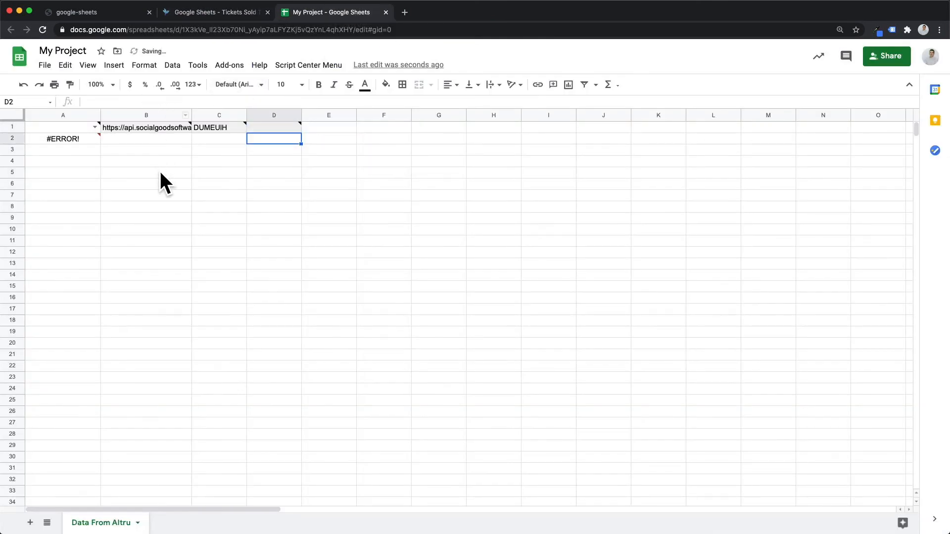
- Request the widget data in the sheet by choosing Download Data in cell A1 and dismiss the confirmation
left_click(160, 171)
mouse_move(99, 142)
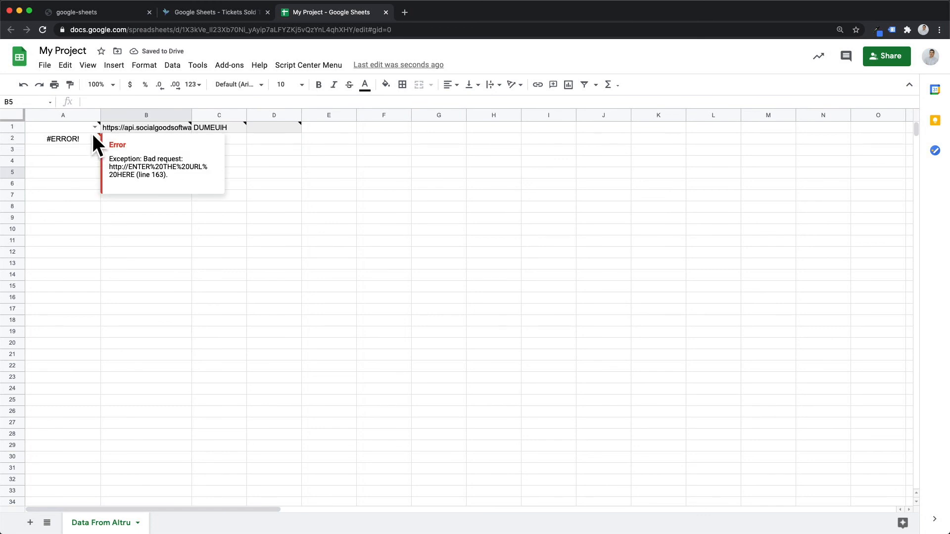
left_click(95, 128)
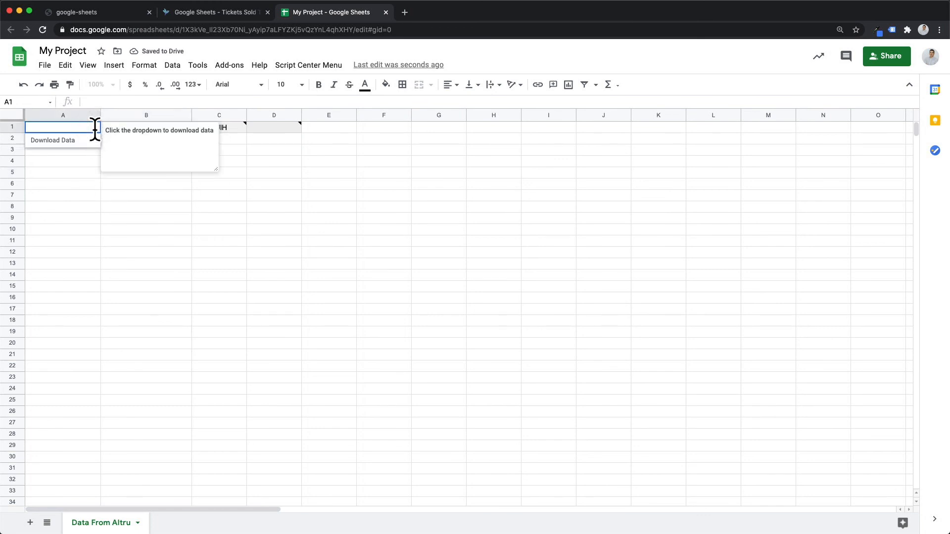
left_click(62, 141)
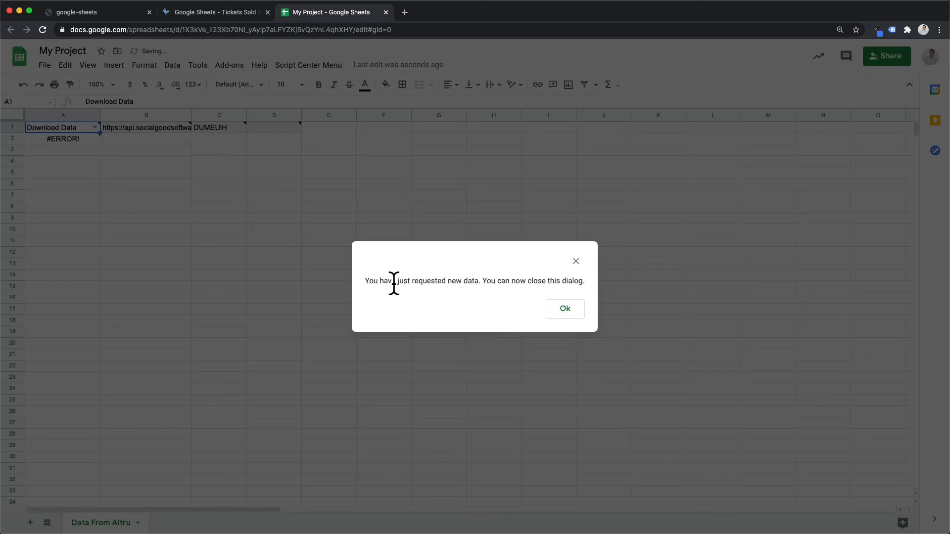
left_click(565, 309)
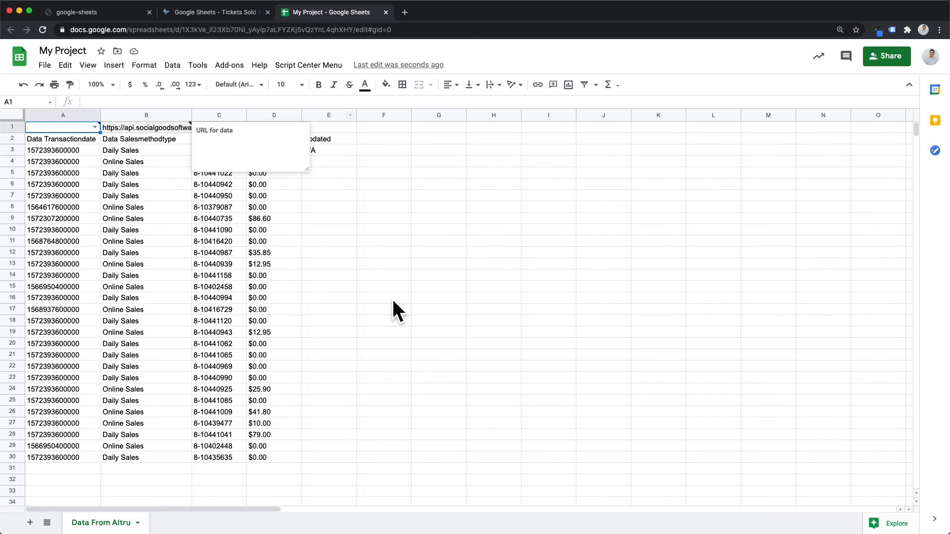
- Compare the downloaded sheet rows with the Google Sheets widget's preview and the Tickets Sold Today bridge's preview table
left_click(463, 310)
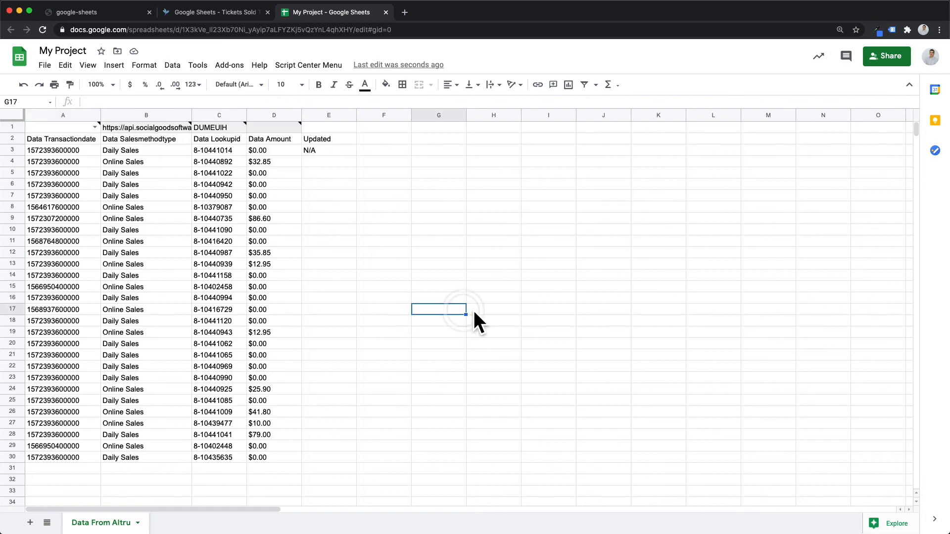
left_click(216, 16)
left_click(765, 96)
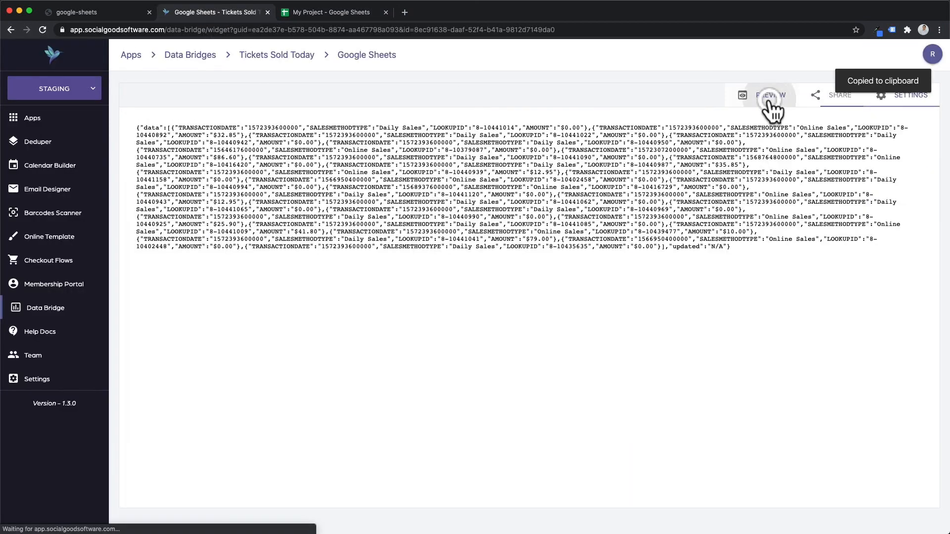
left_click(270, 56)
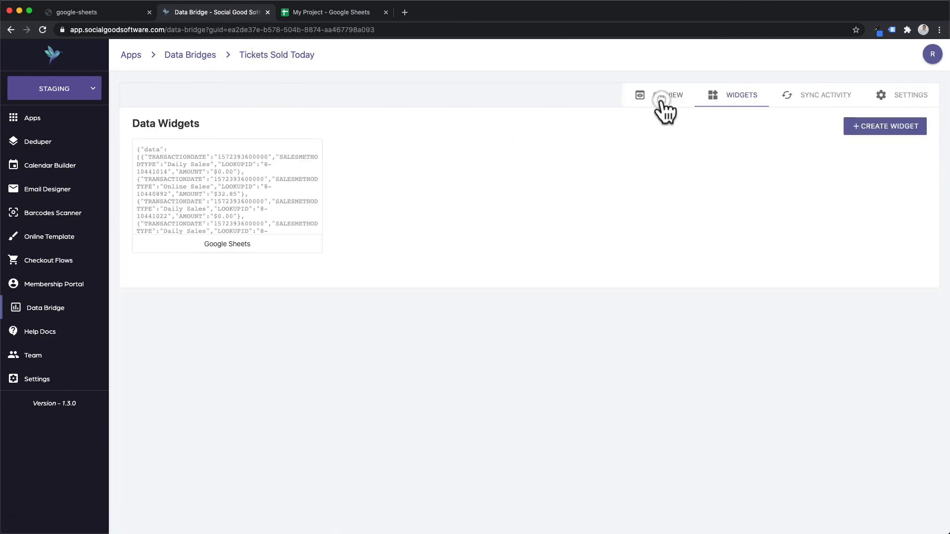
left_click(661, 101)
scroll(569, 281, "down", 5)
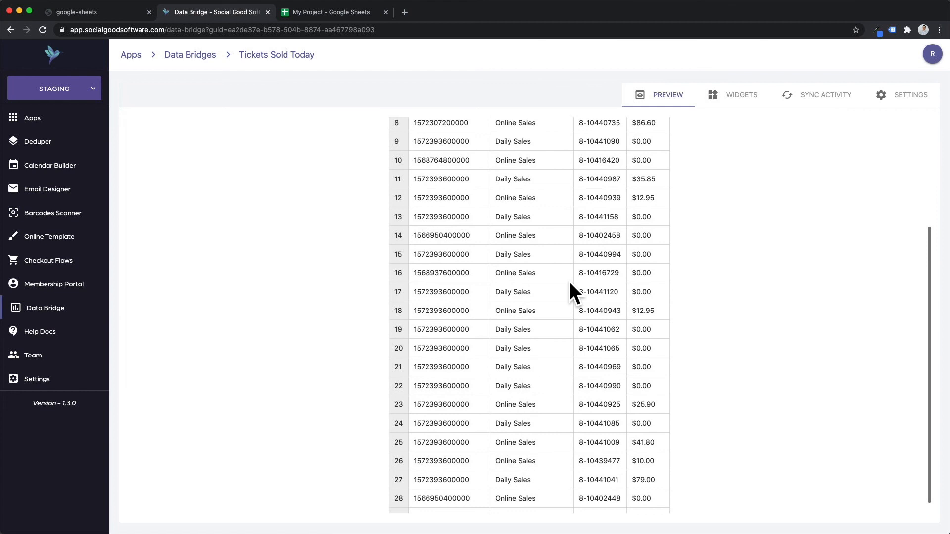
left_click(307, 12)
left_click(558, 219)
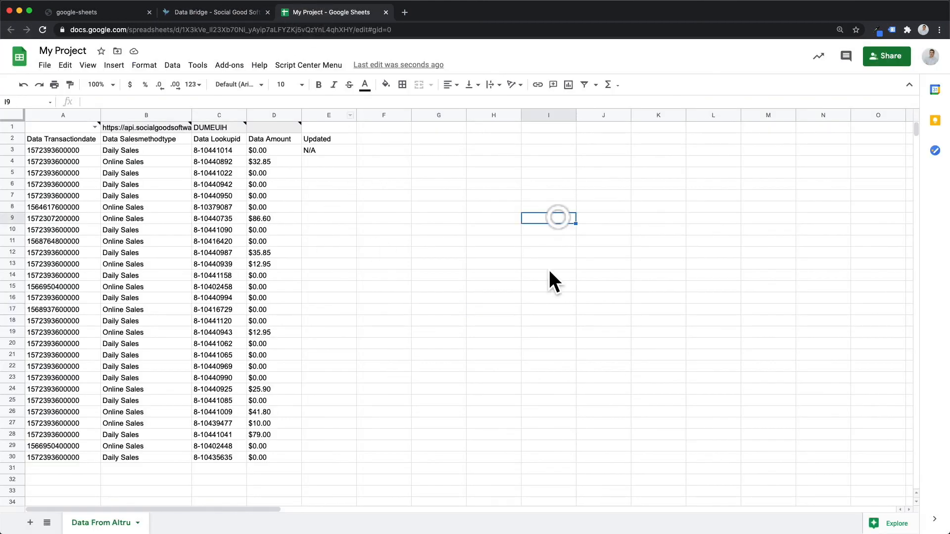
left_click(524, 379)
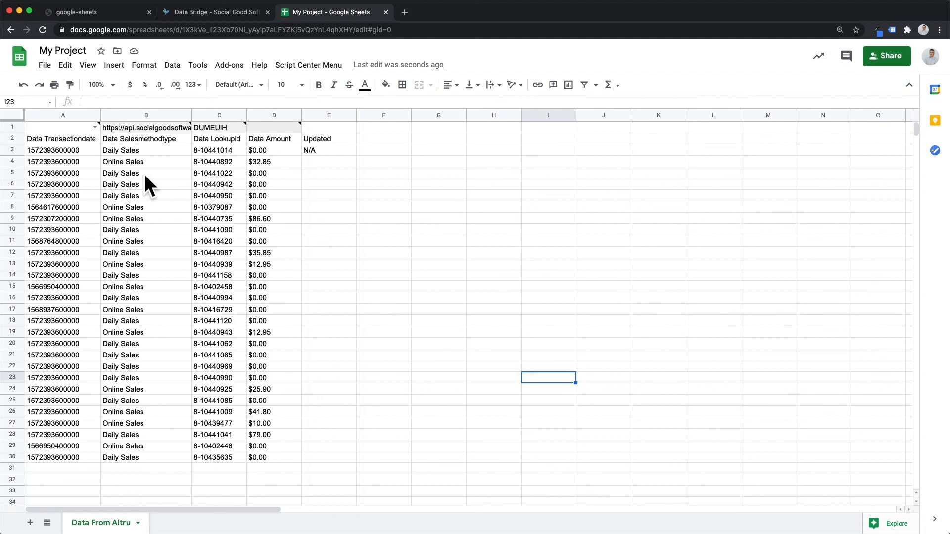
- Manually trigger another data refresh by choosing Download Data in cell A1 again and dismiss the confirmation
left_click(95, 127)
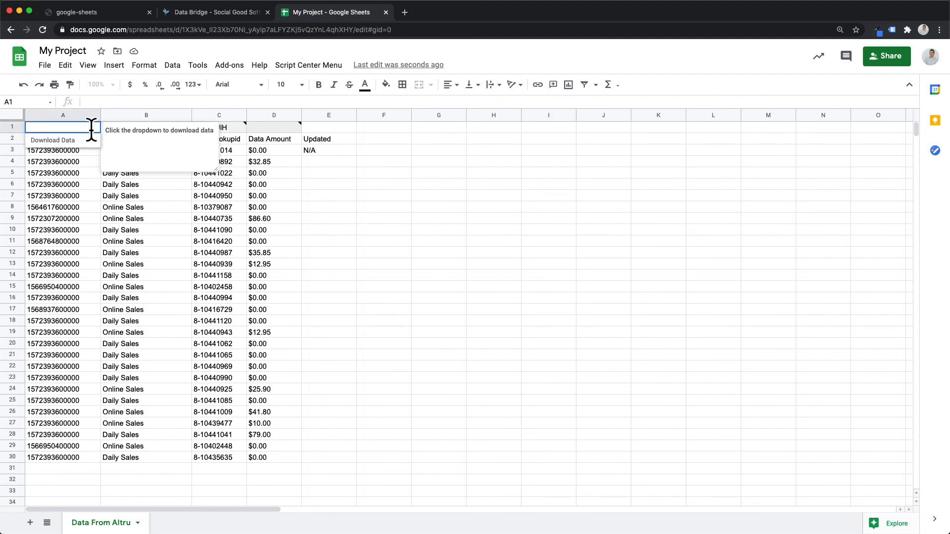
left_click(54, 140)
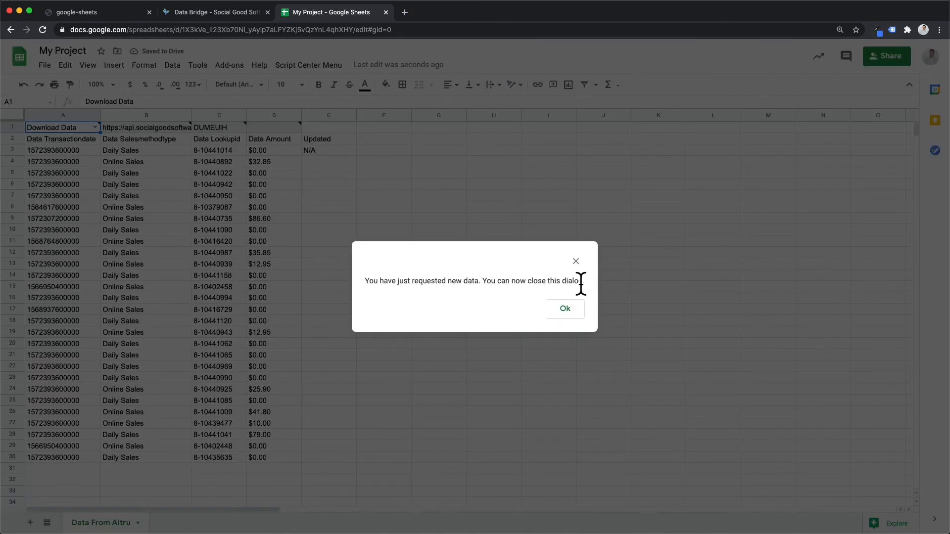
left_click(567, 308)
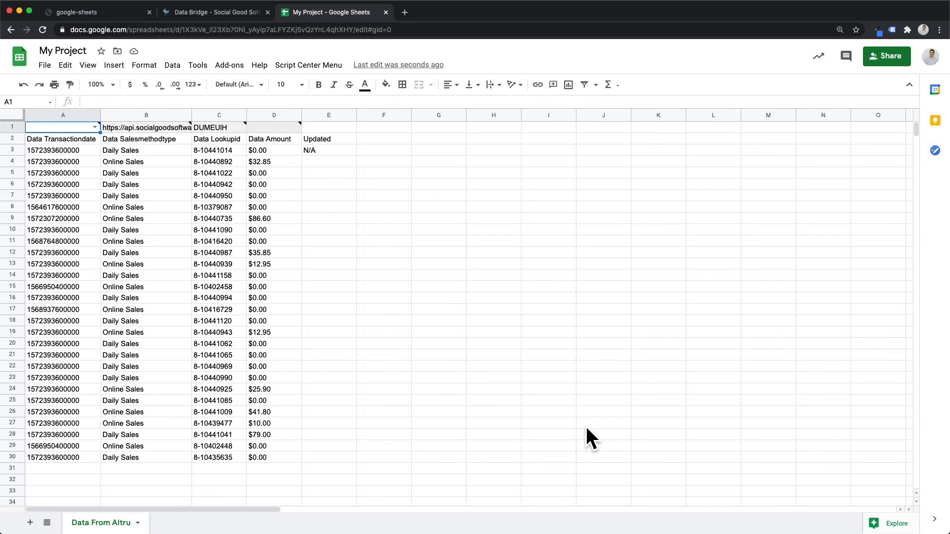
- Review the google-sheets PDF from the Google Sheet Example slide back through the step summary to the Data Bridge overview
left_click(129, 13)
scroll(429, 226, "down", 2)
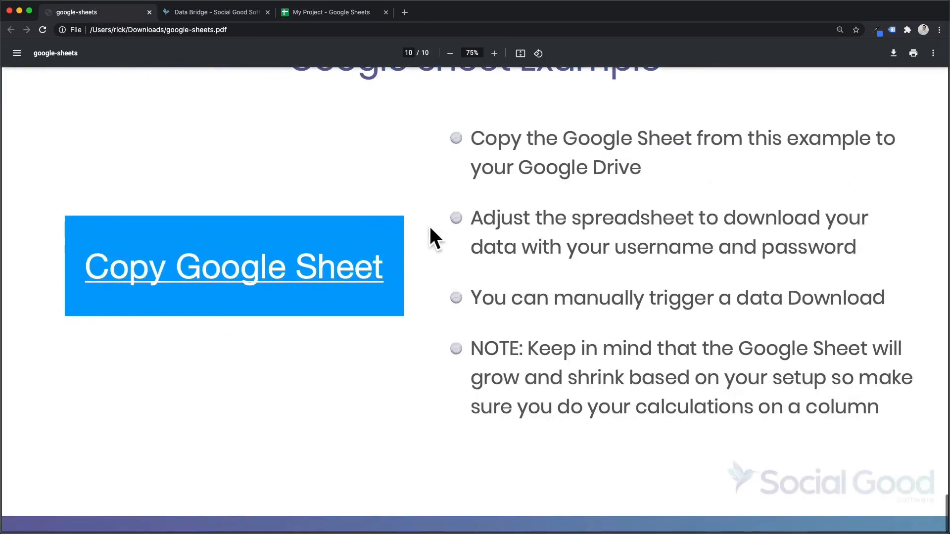
scroll(424, 336, "up", 3)
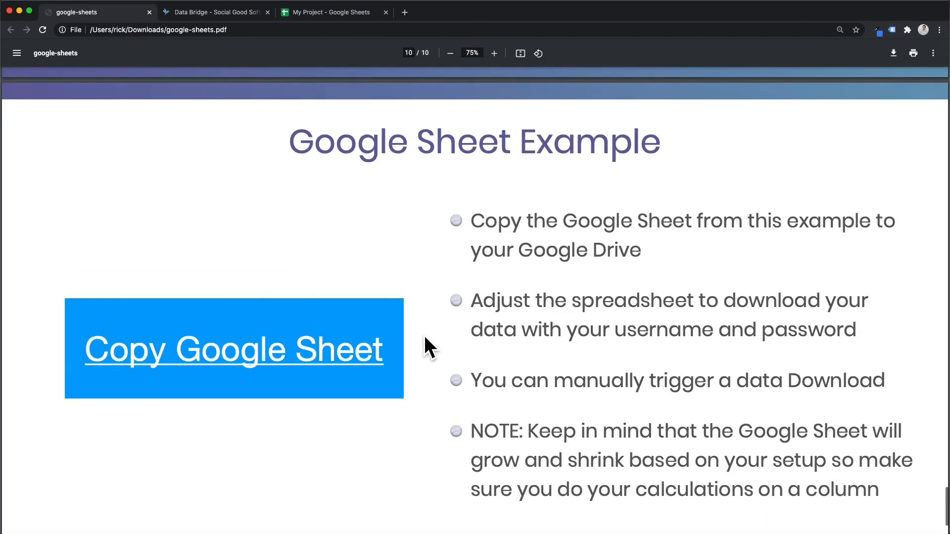
scroll(424, 334, "down", 2)
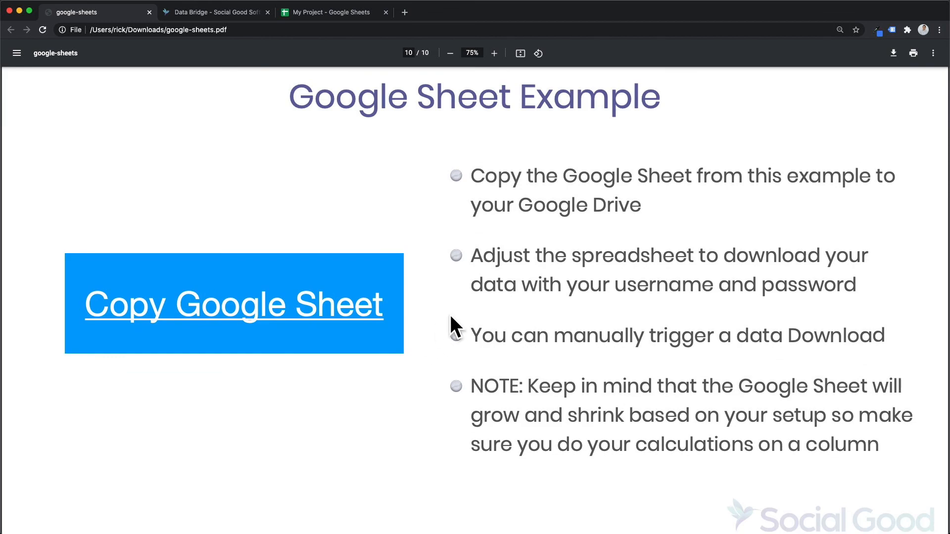
scroll(450, 315, "up", 10)
scroll(450, 316, "up", 10)
scroll(450, 316, "down", 12)
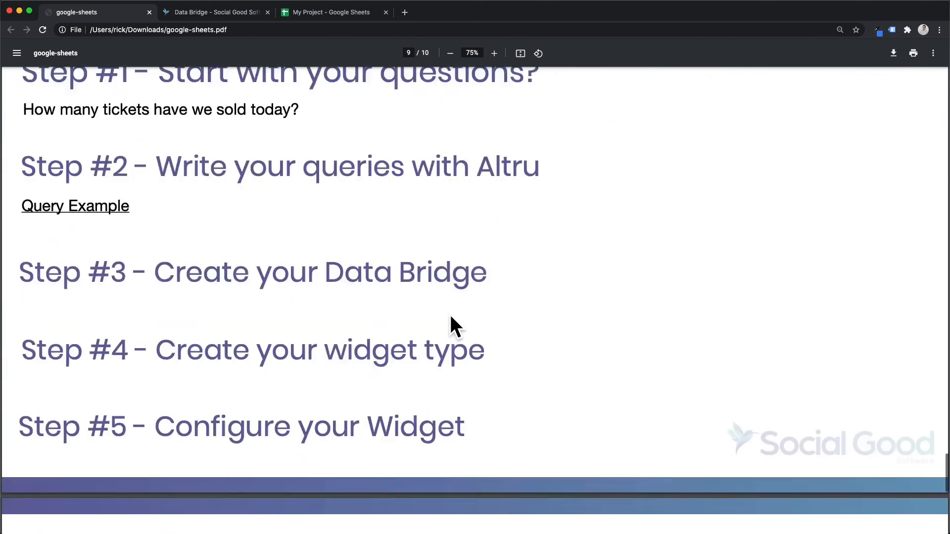
scroll(451, 317, "up", 4)
scroll(450, 314, "up", 20)
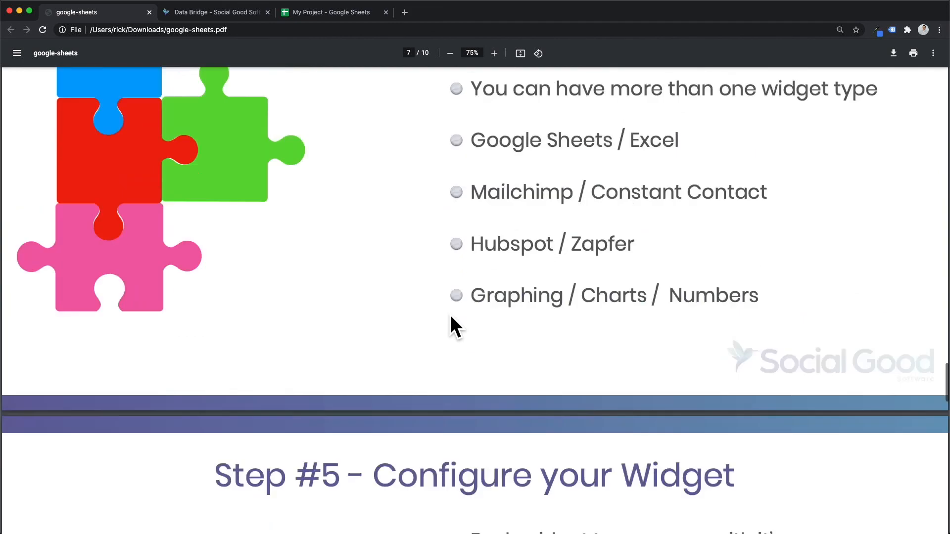
scroll(450, 315, "up", 20)
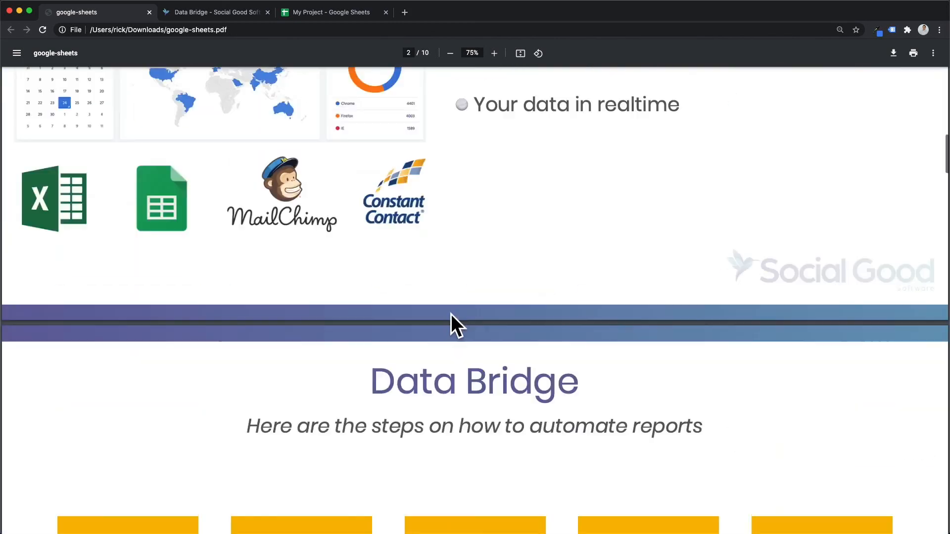